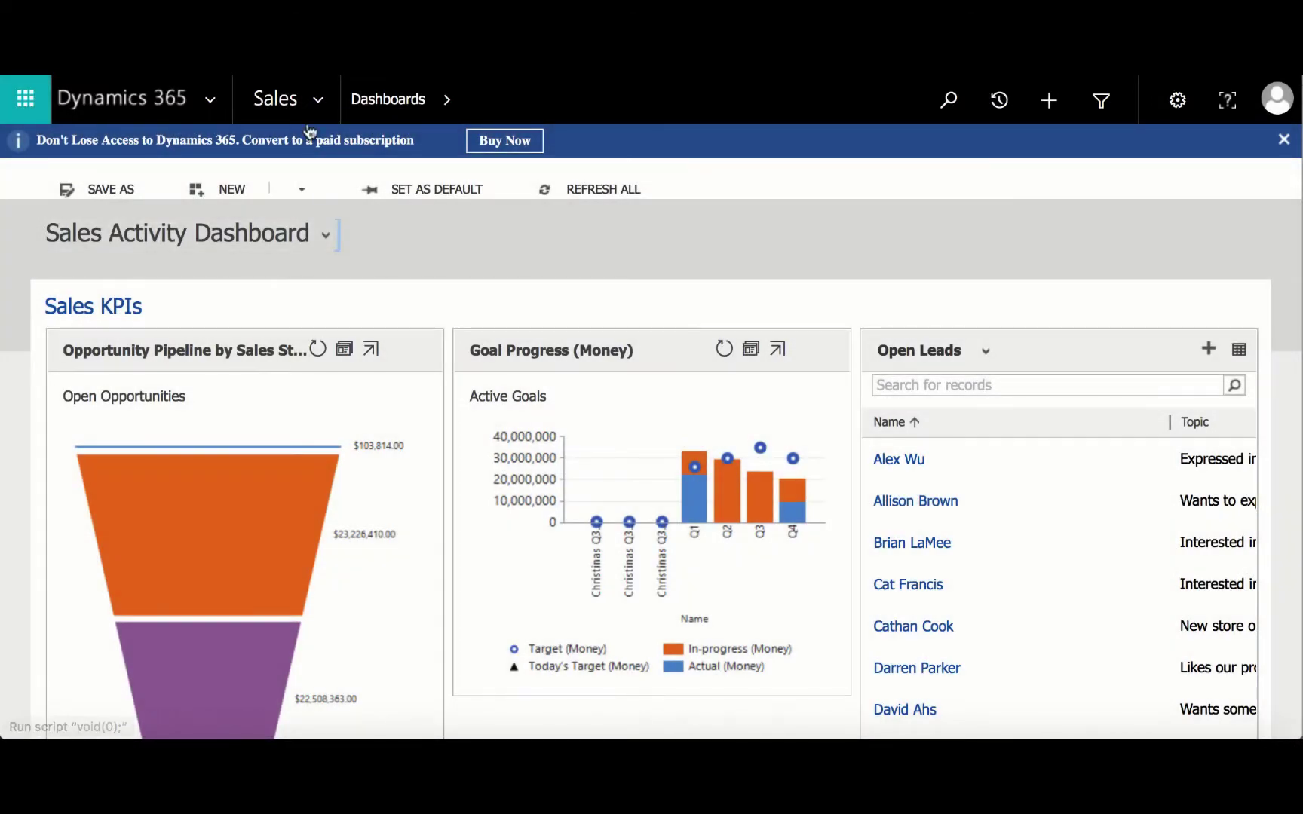
Go to Open Opportunities and select the Tailspin Toys Computers opportunity.
{"action": "left_click", "coordinate": [319, 106]}
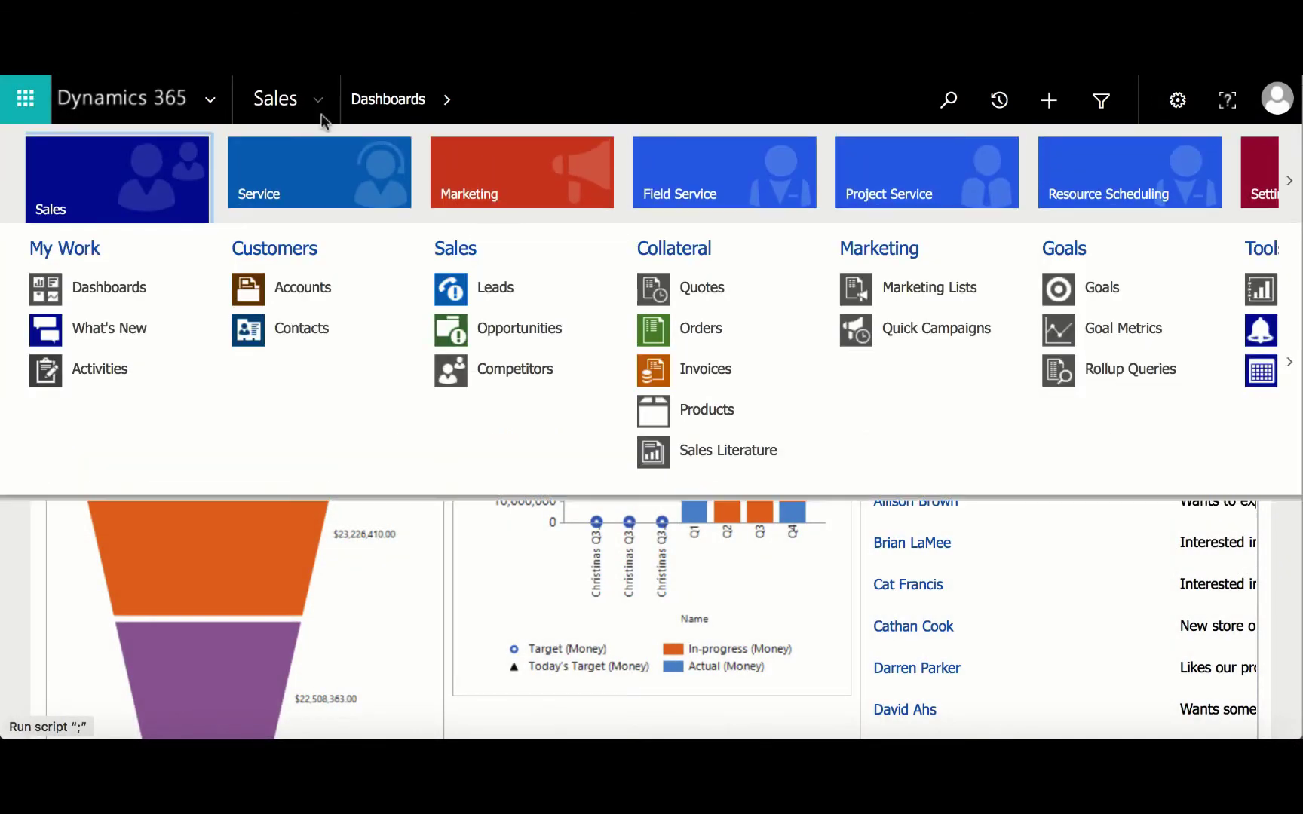
{"action": "left_click", "coordinate": [543, 332]}
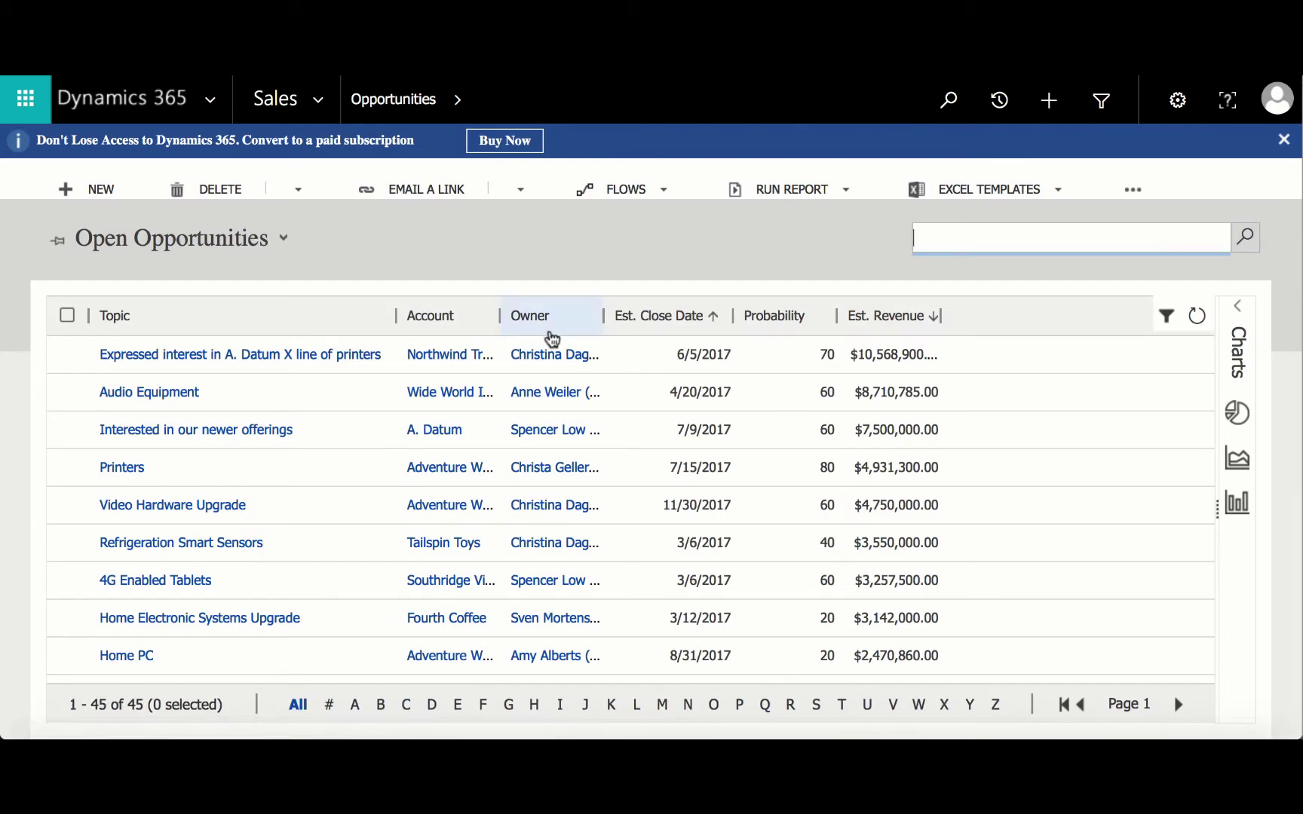
{"action": "scroll", "coordinate": [56, 637], "scroll_direction": "down", "scroll_amount": 1}
{"action": "scroll", "coordinate": [57, 637], "scroll_direction": "down", "scroll_amount": 2}
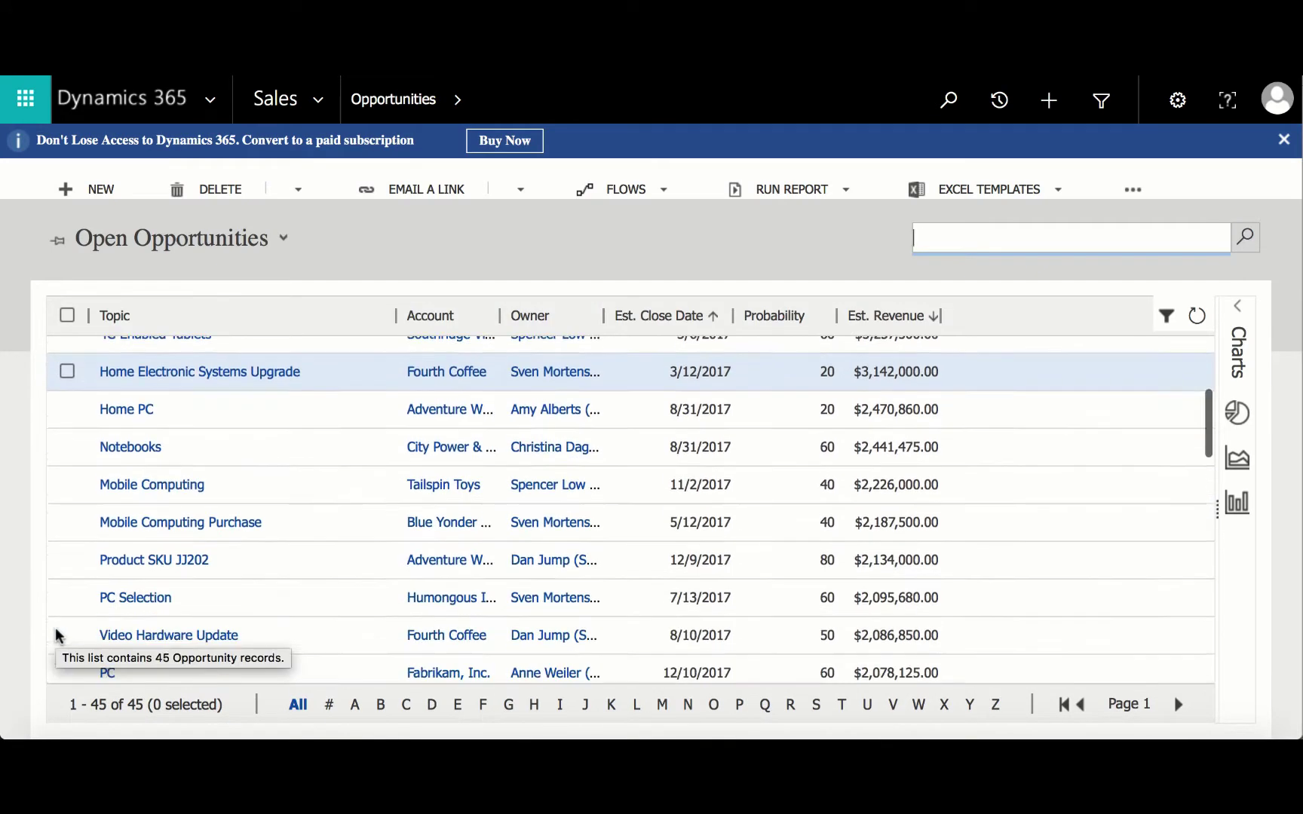
{"action": "scroll", "coordinate": [73, 448], "scroll_direction": "down", "scroll_amount": 3}
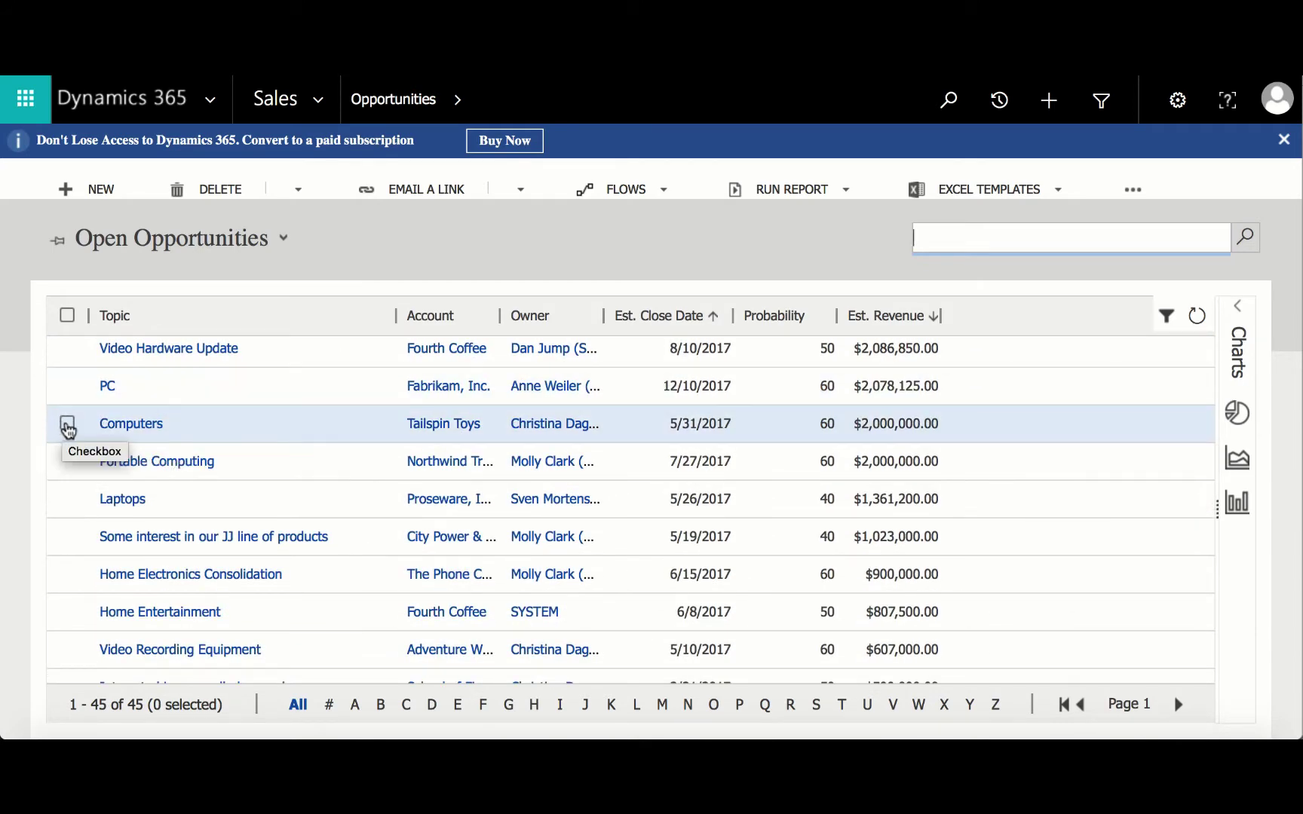
{"action": "left_click", "coordinate": [67, 427]}
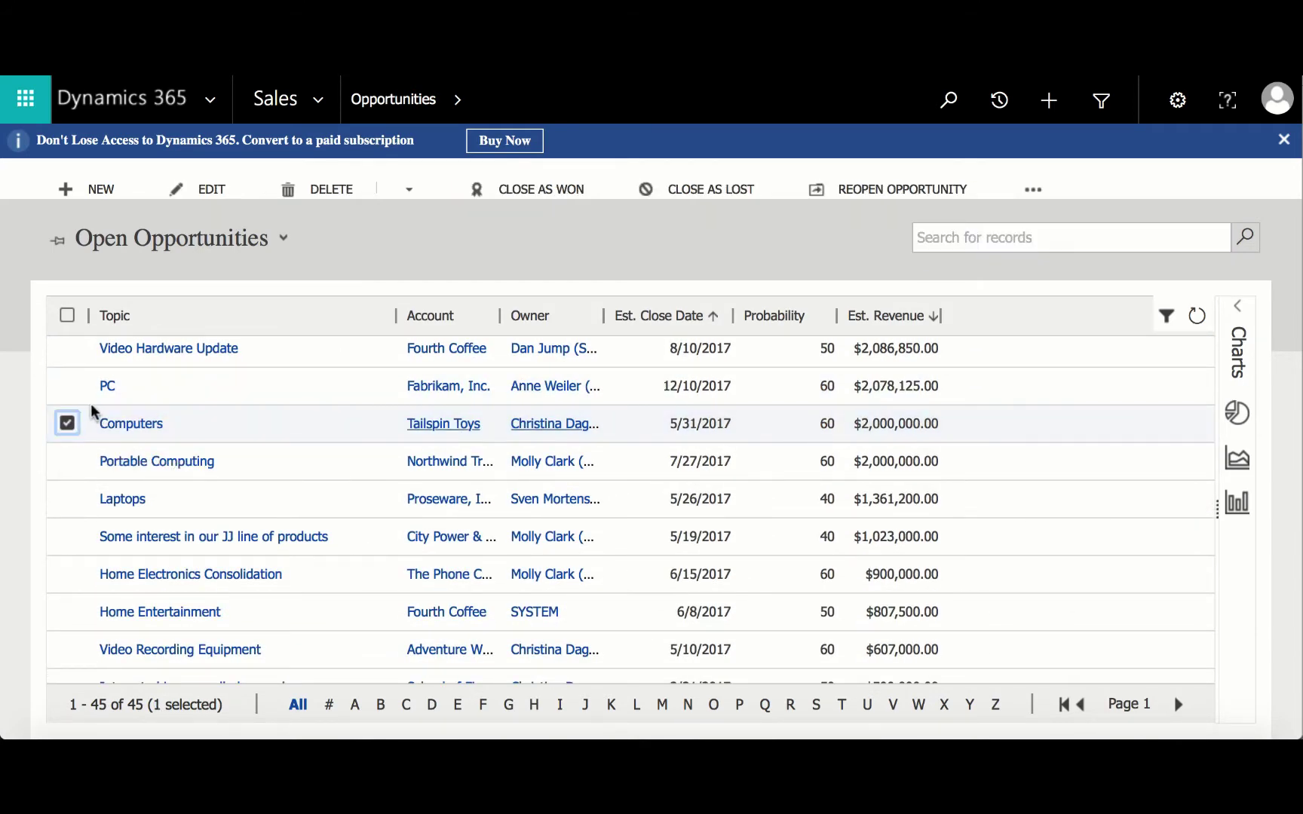
Open the Computers opportunity and add a new quote from its Quotes section.
{"action": "left_click", "coordinate": [160, 426]}
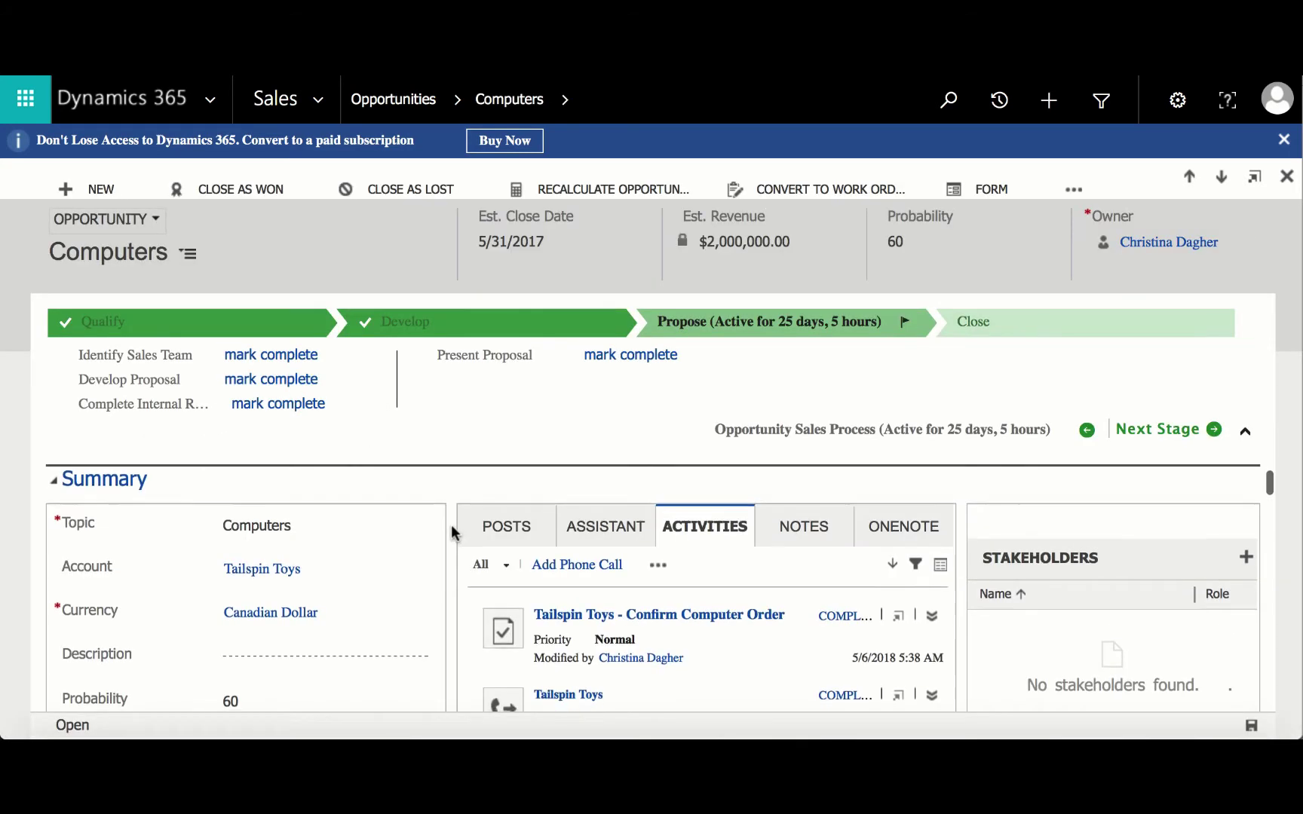
{"action": "scroll", "coordinate": [452, 532], "scroll_direction": "down", "scroll_amount": 5}
{"action": "scroll", "coordinate": [451, 524], "scroll_direction": "down", "scroll_amount": 10}
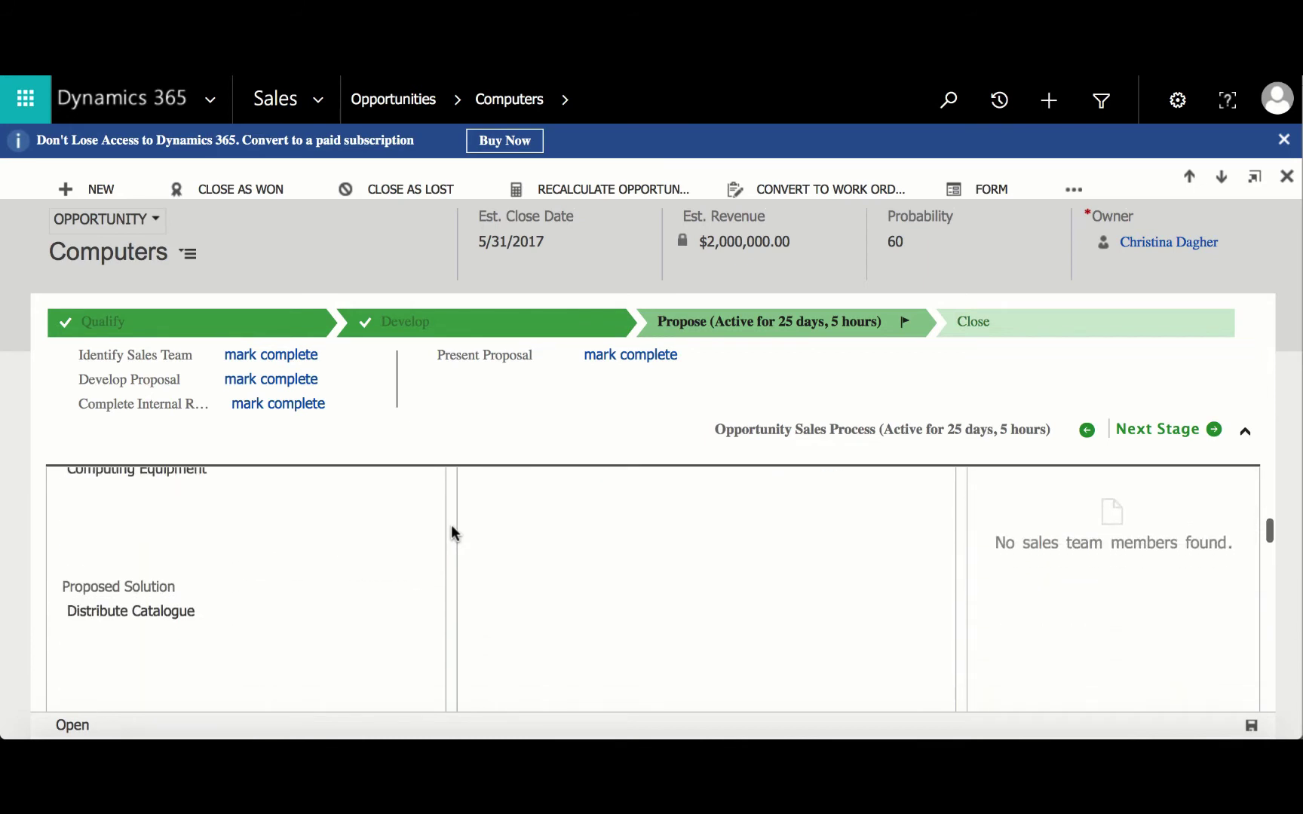
{"action": "scroll", "coordinate": [451, 532], "scroll_direction": "down", "scroll_amount": 10}
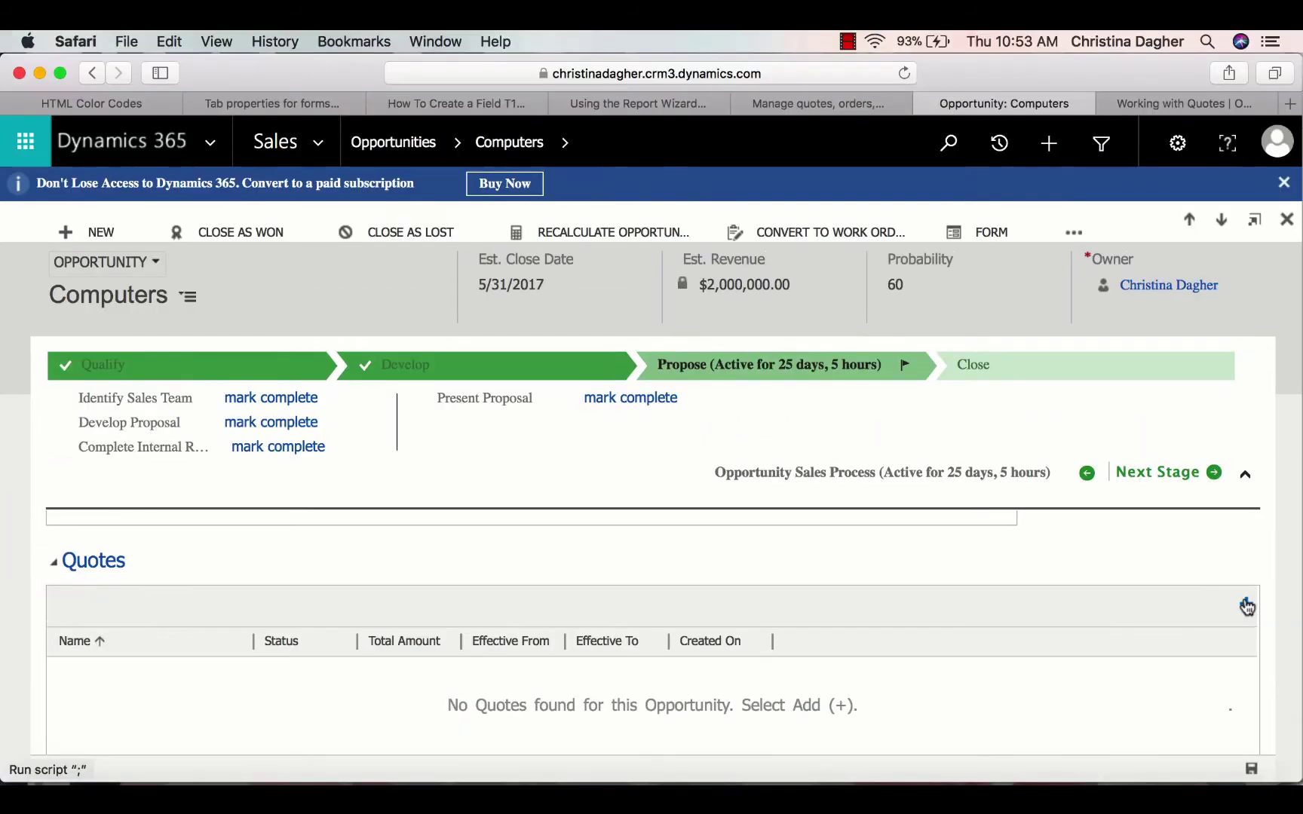
{"action": "left_click", "coordinate": [1246, 558]}
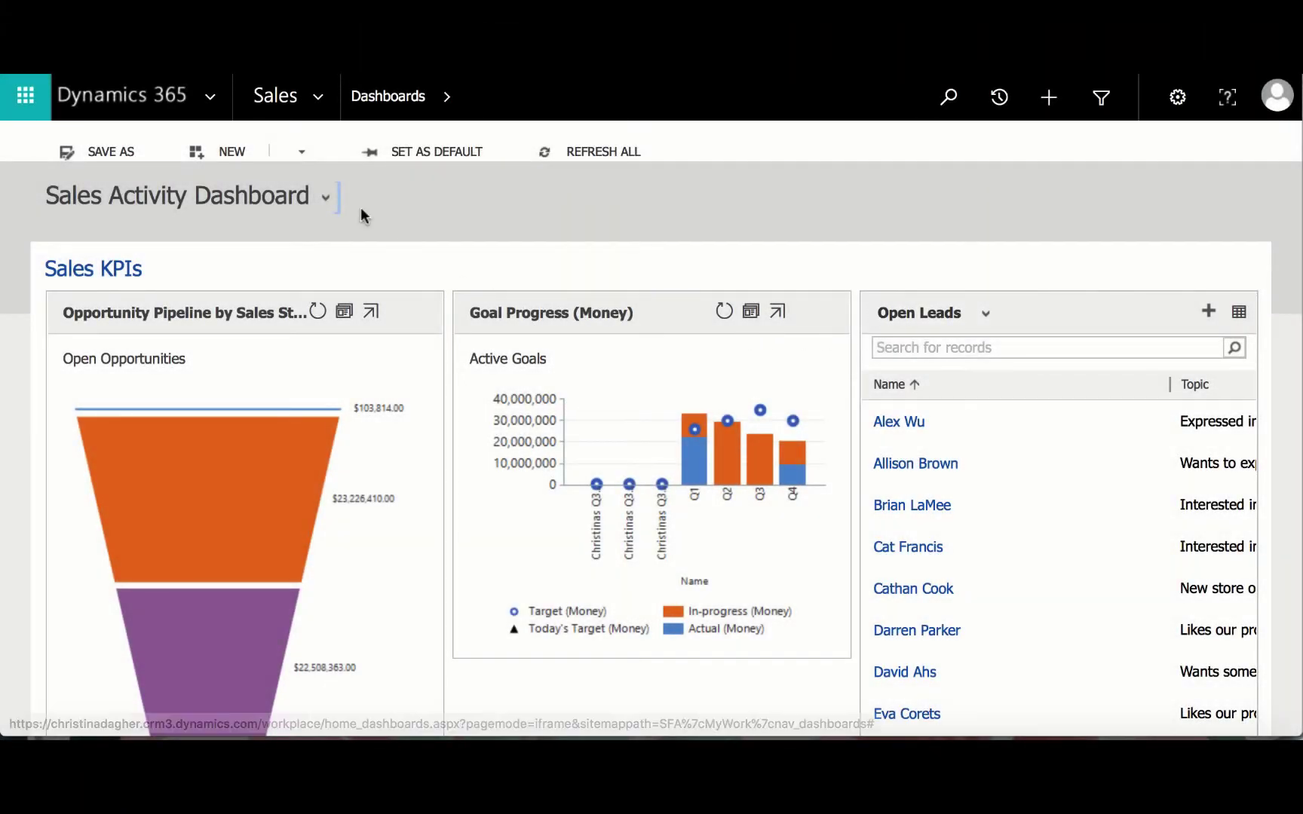
Start a new blank quote from the Quotes list and review the Draft, Canadian Dollar form.
{"action": "left_click", "coordinate": [322, 102]}
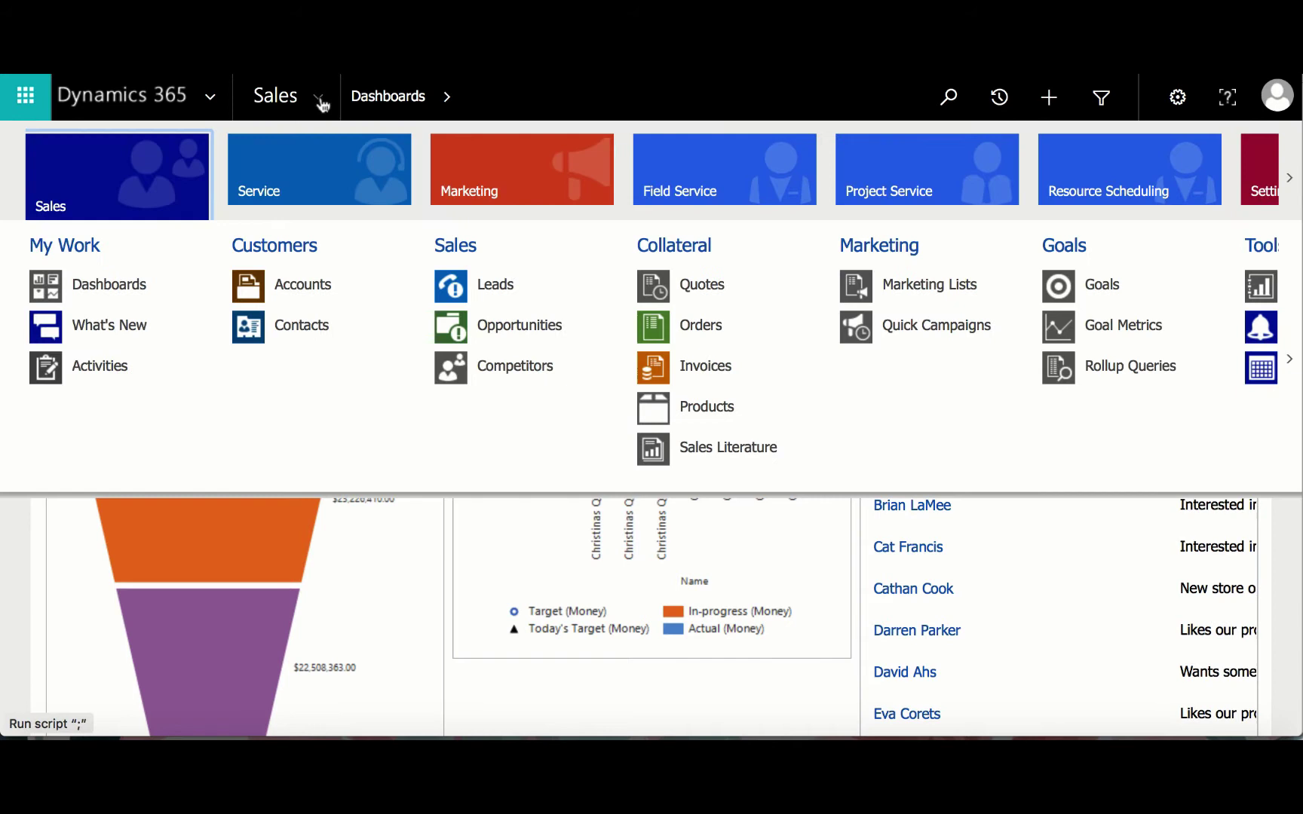
{"action": "left_click", "coordinate": [681, 281]}
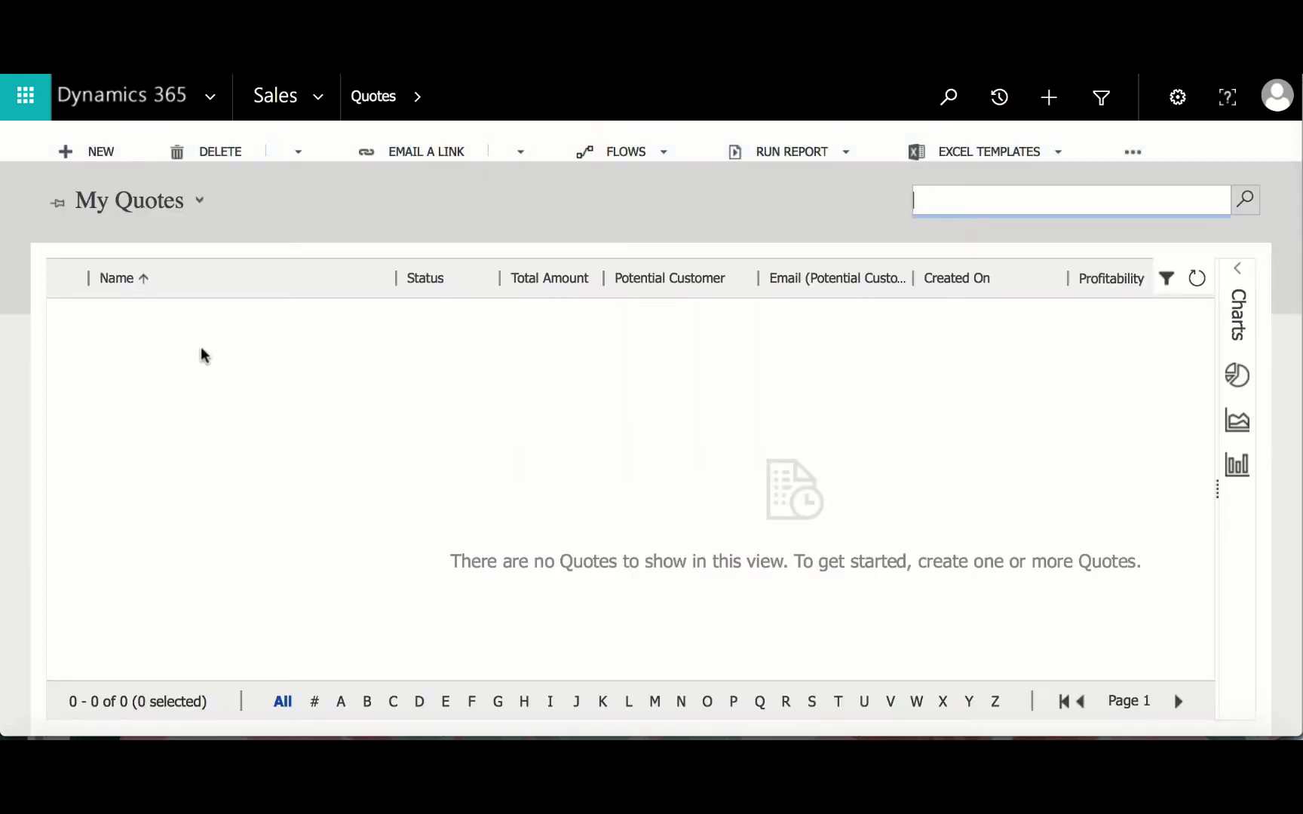
{"action": "left_click", "coordinate": [98, 151]}
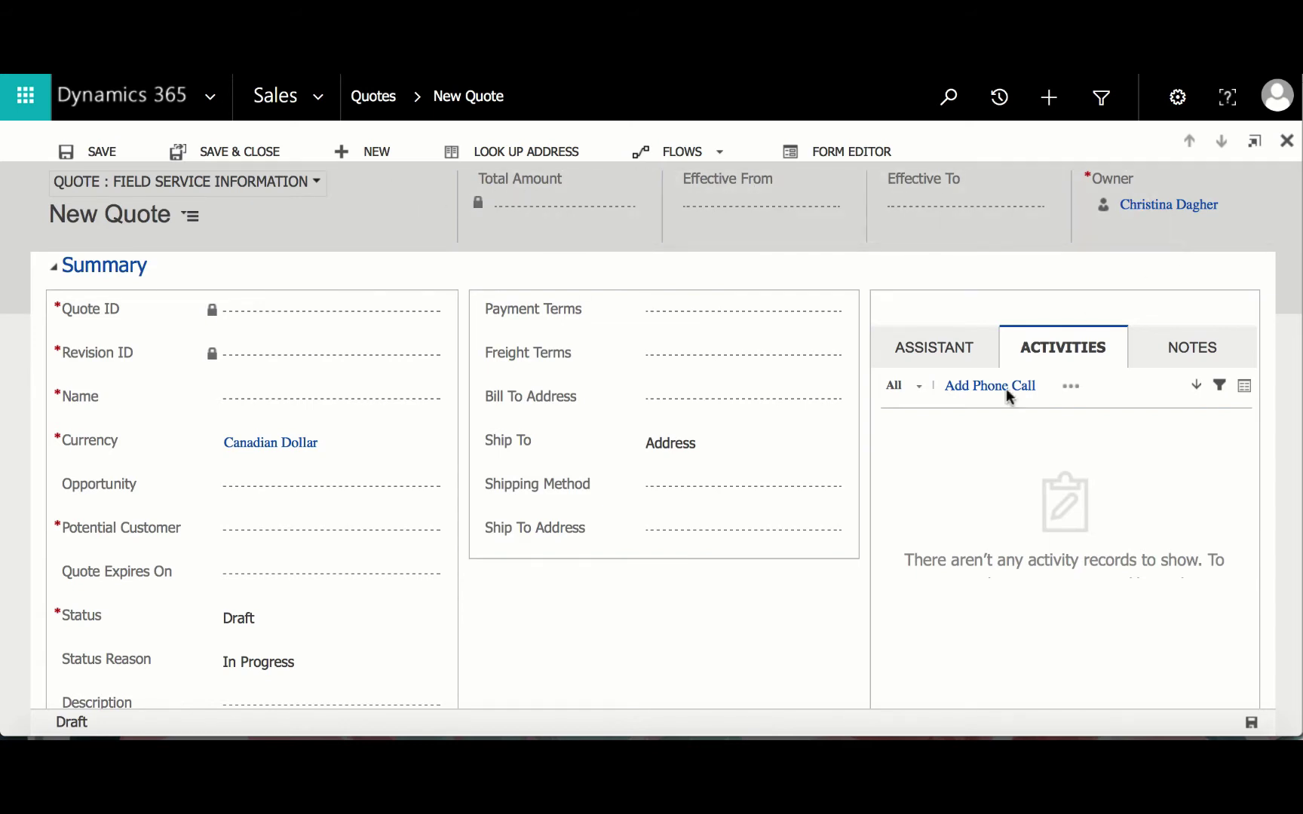
{"action": "scroll", "coordinate": [818, 428], "scroll_direction": "down", "scroll_amount": 7}
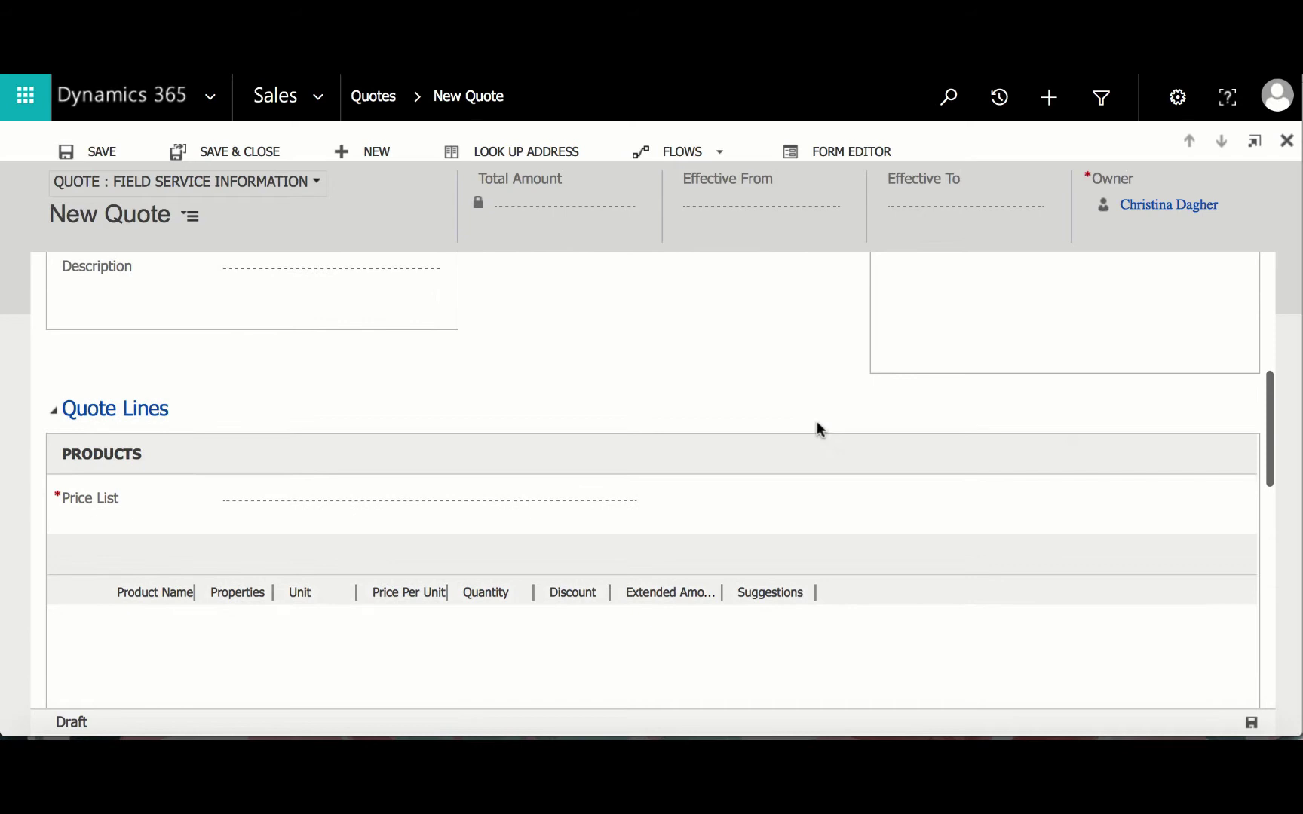
{"action": "scroll", "coordinate": [817, 424], "scroll_direction": "down", "scroll_amount": 5}
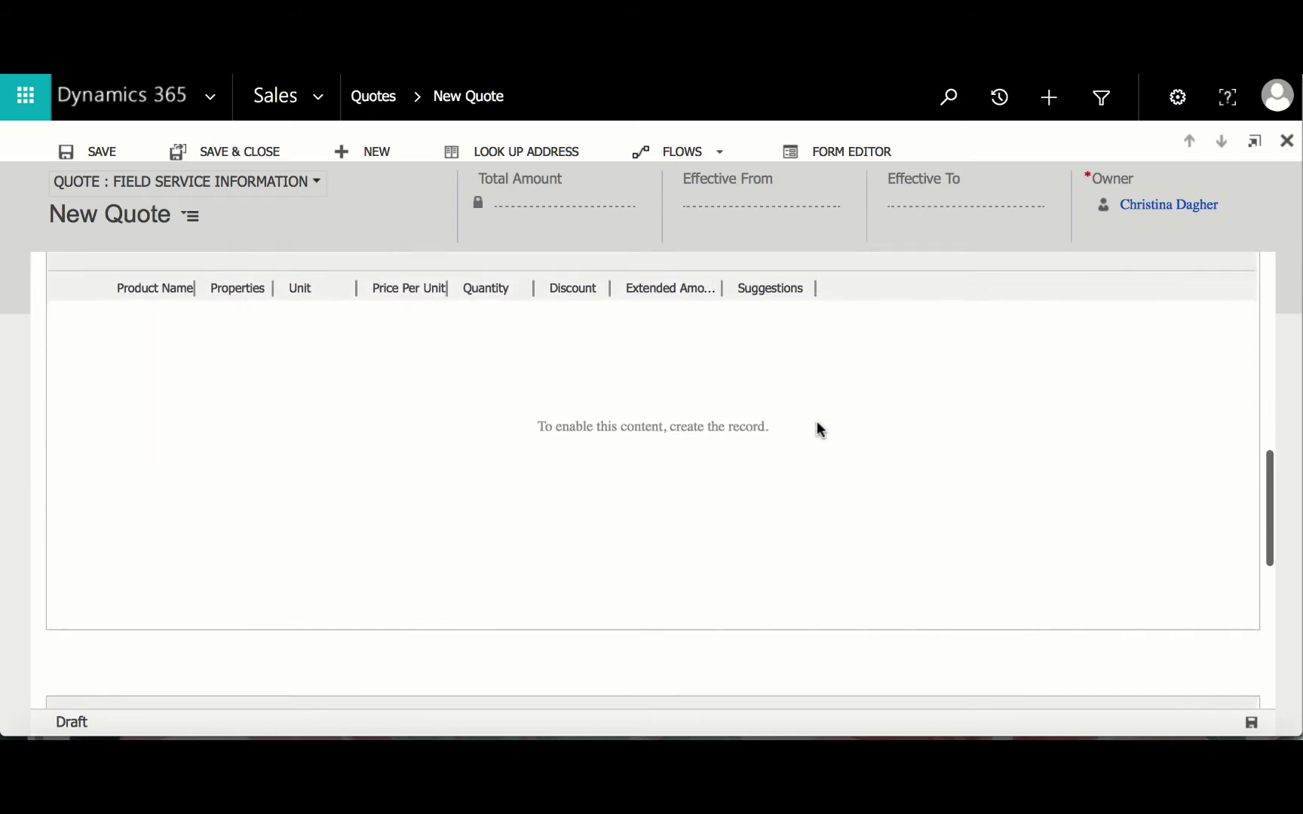
{"action": "scroll", "coordinate": [818, 428], "scroll_direction": "down", "scroll_amount": 4}
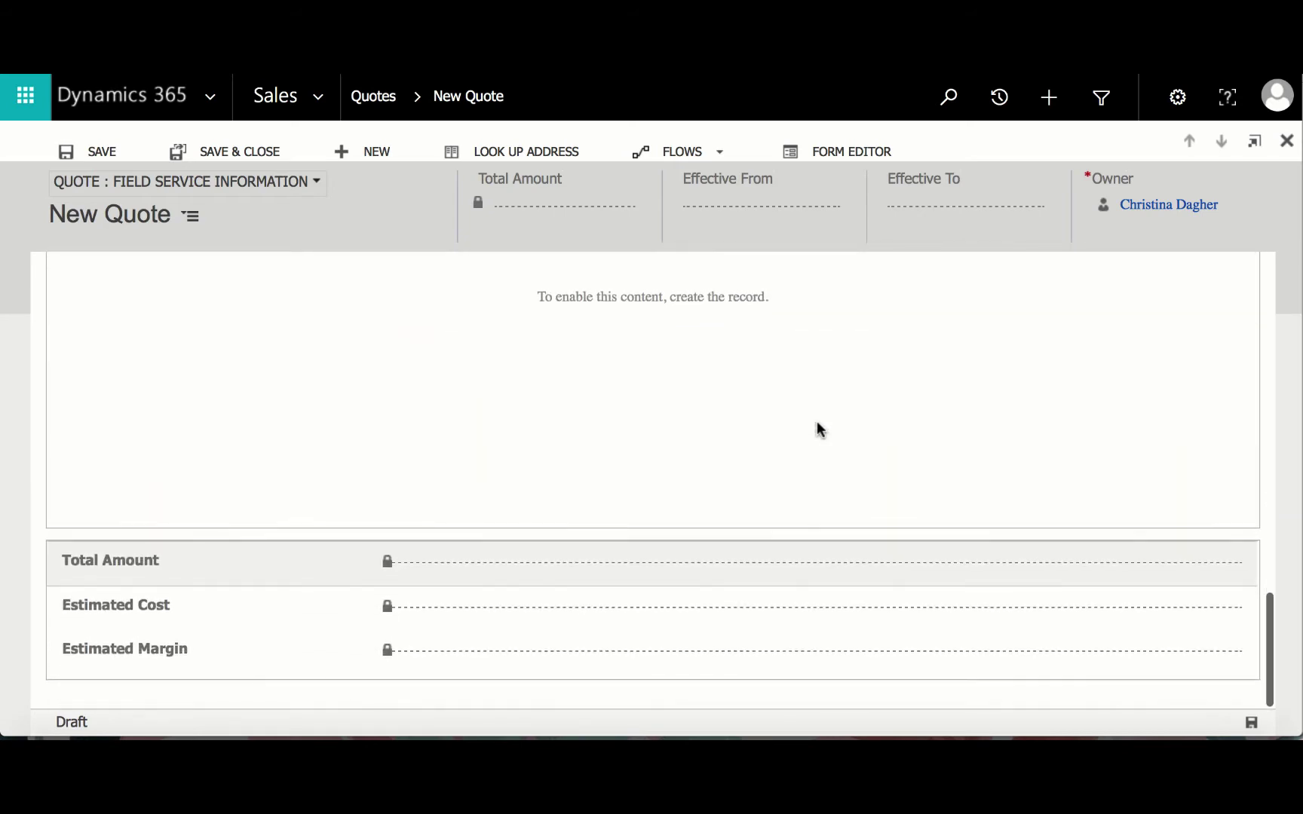
{"action": "scroll", "coordinate": [816, 423], "scroll_direction": "up", "scroll_amount": 10}
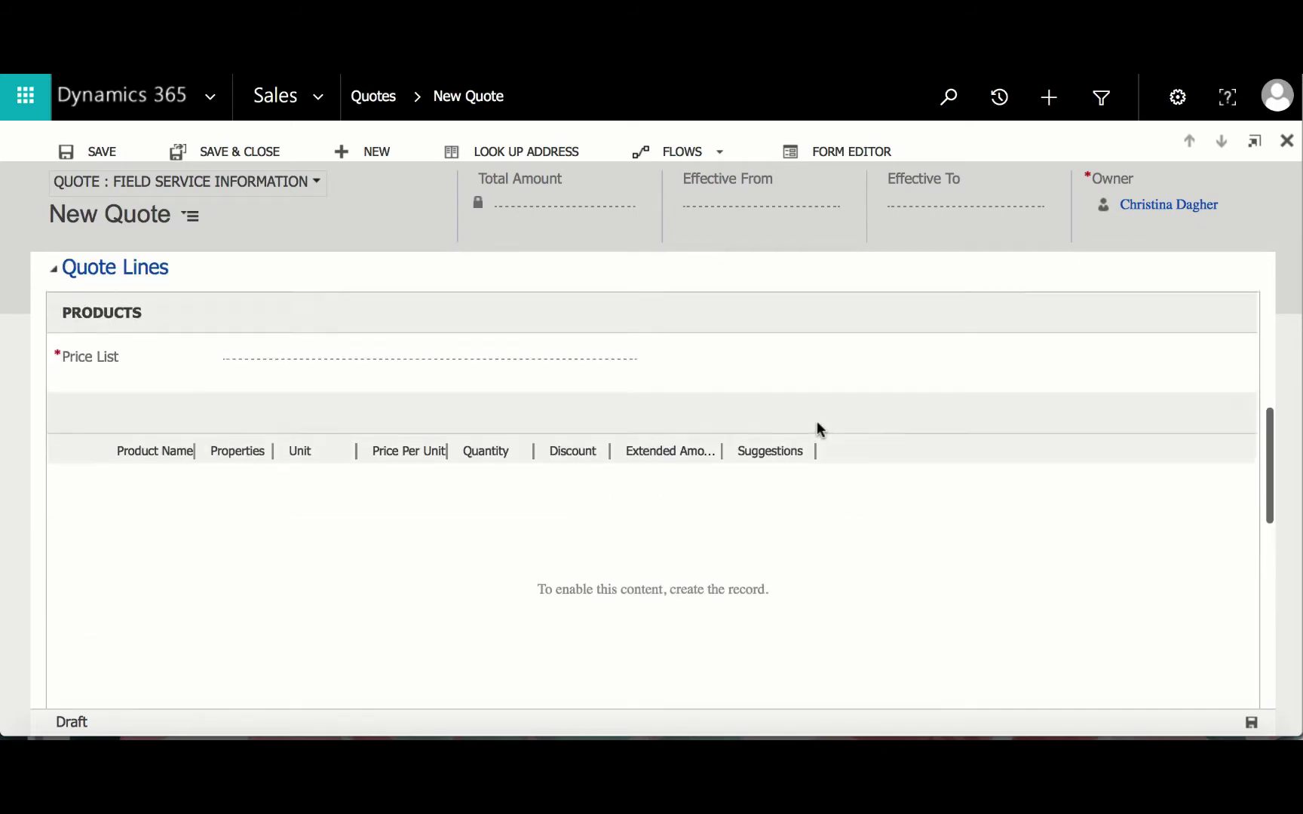
{"action": "scroll", "coordinate": [817, 421], "scroll_direction": "up", "scroll_amount": 5}
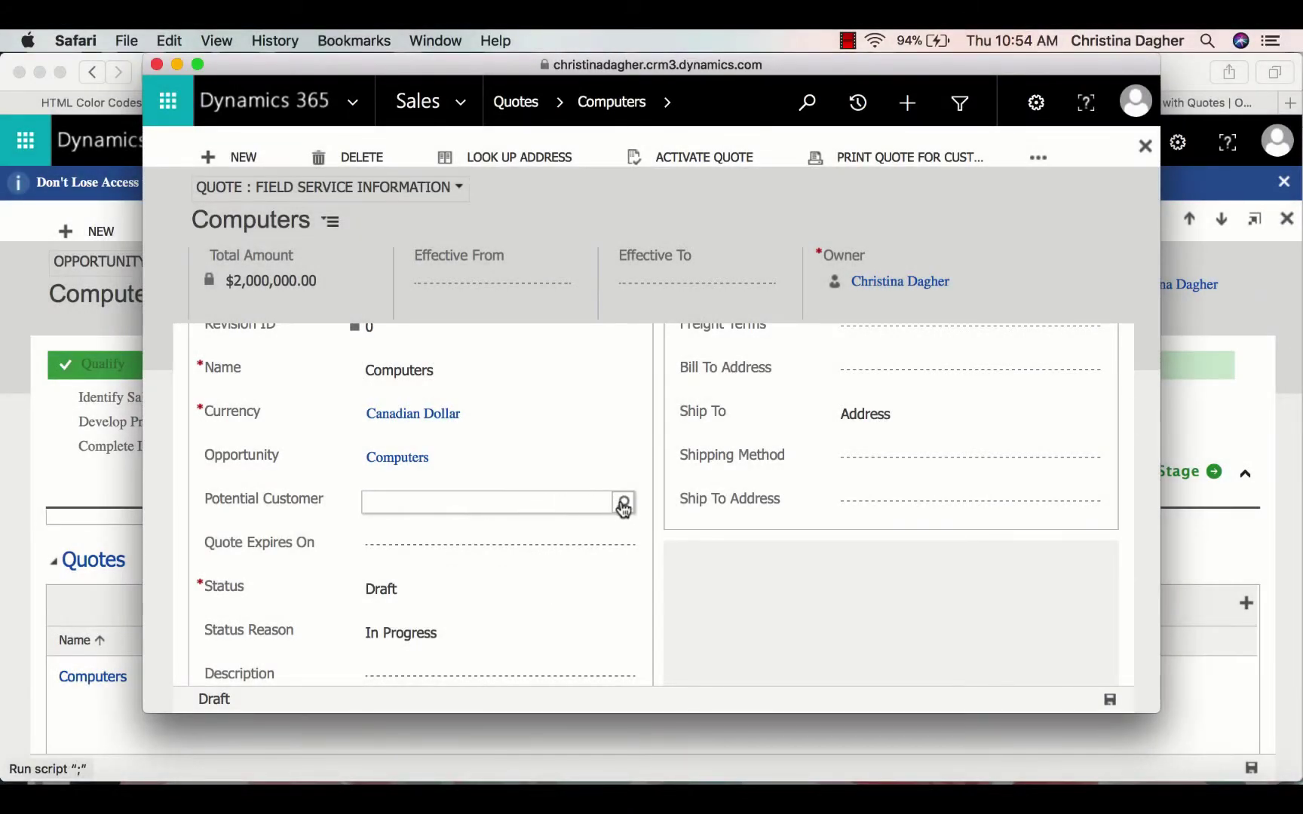
{"action": "left_click", "coordinate": [623, 504]}
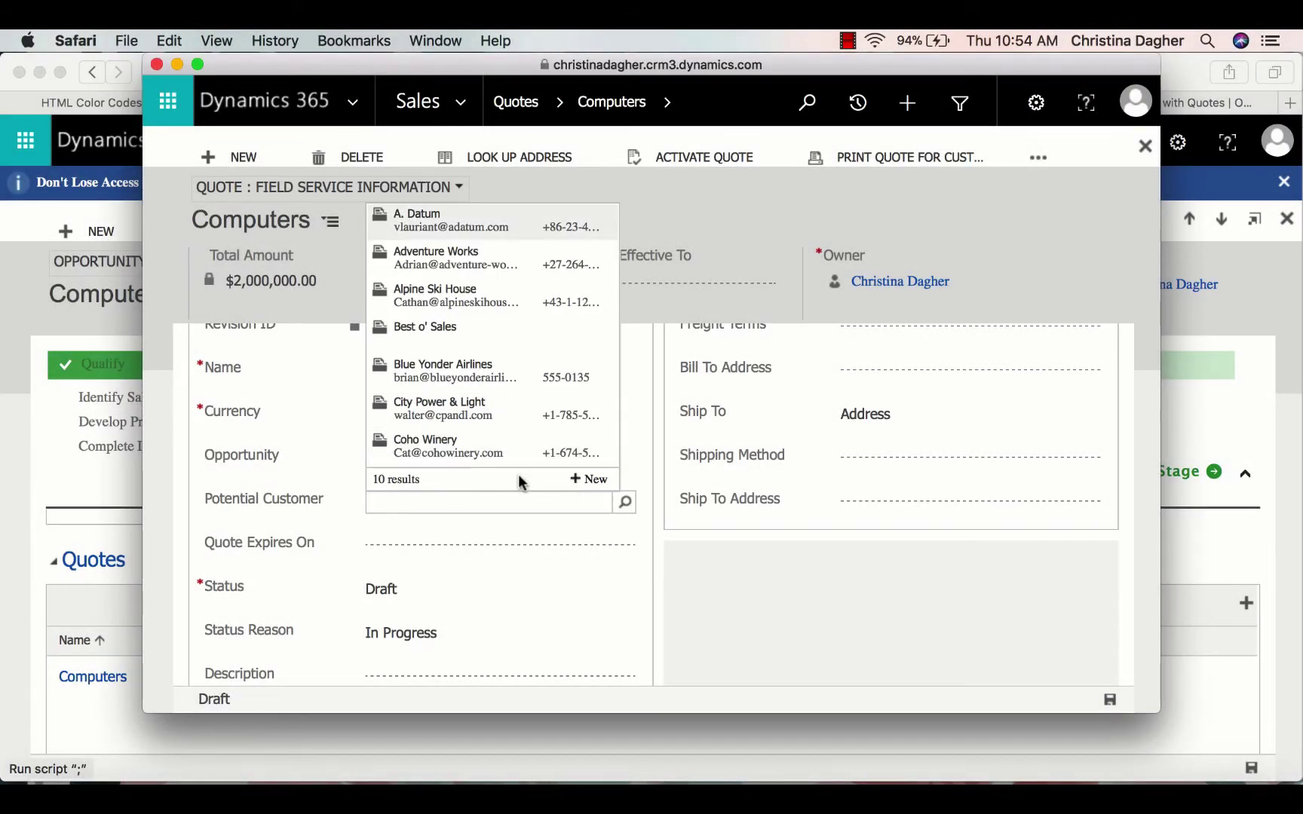
{"action": "scroll", "coordinate": [507, 423], "scroll_direction": "down", "scroll_amount": 2}
{"action": "scroll", "coordinate": [507, 422], "scroll_direction": "down", "scroll_amount": 2}
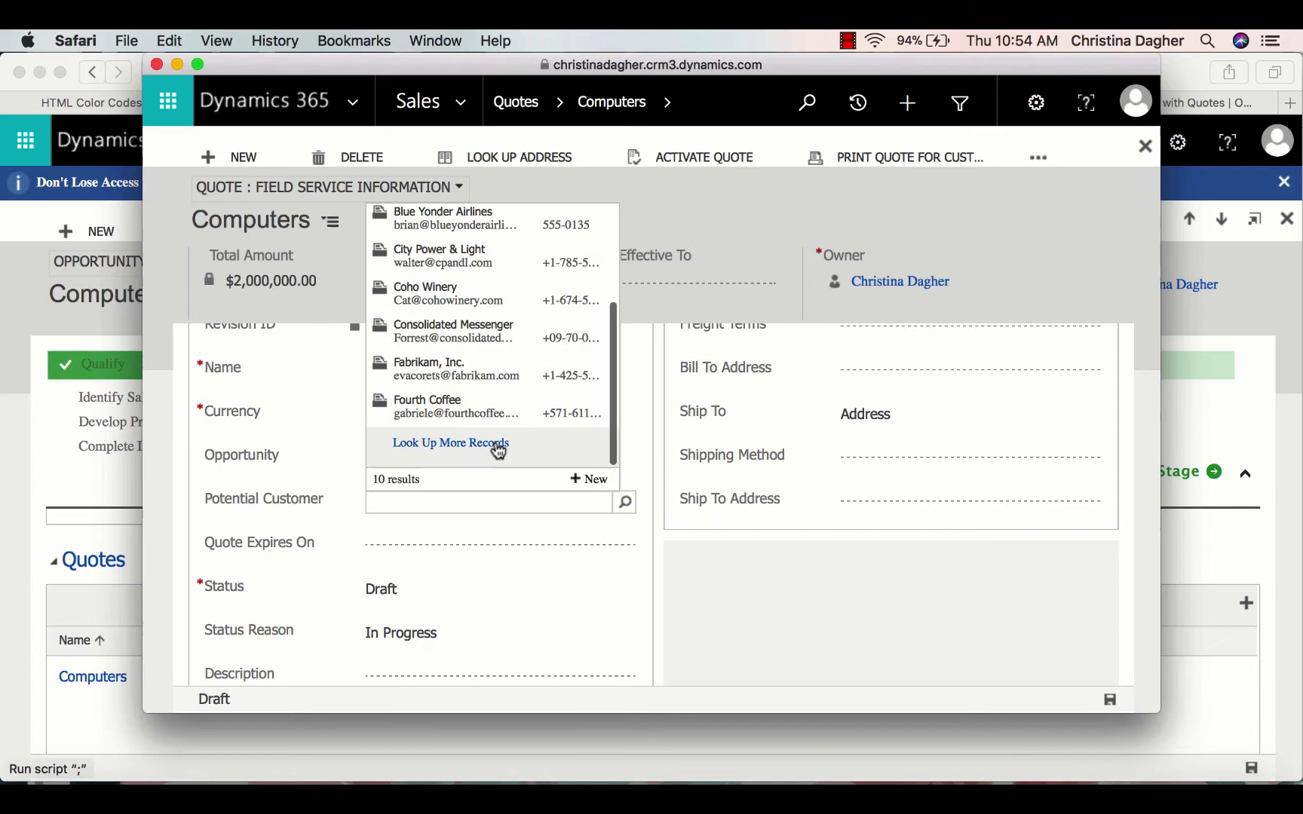
{"action": "left_click", "coordinate": [501, 446]}
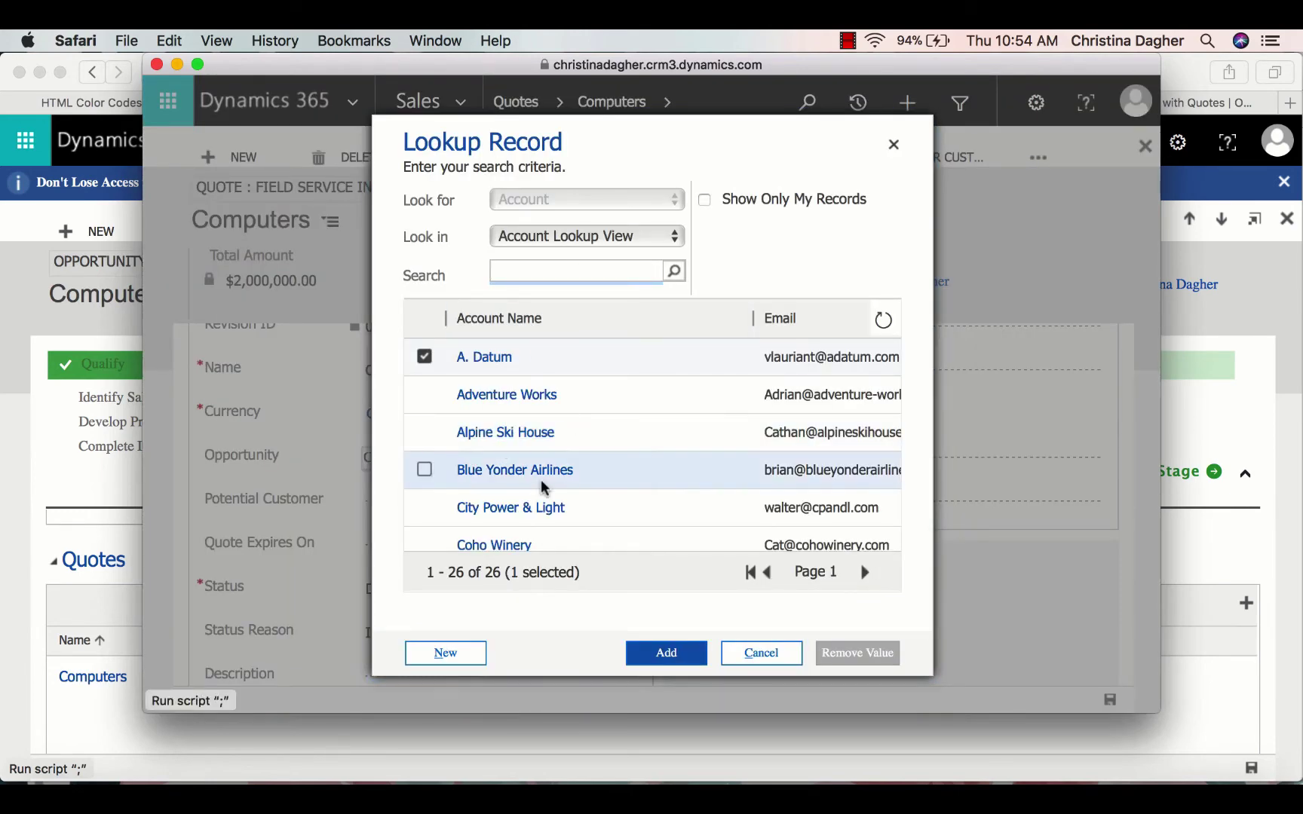
{"action": "scroll", "coordinate": [521, 488], "scroll_direction": "down", "scroll_amount": 5}
{"action": "scroll", "coordinate": [542, 487], "scroll_direction": "down", "scroll_amount": 5}
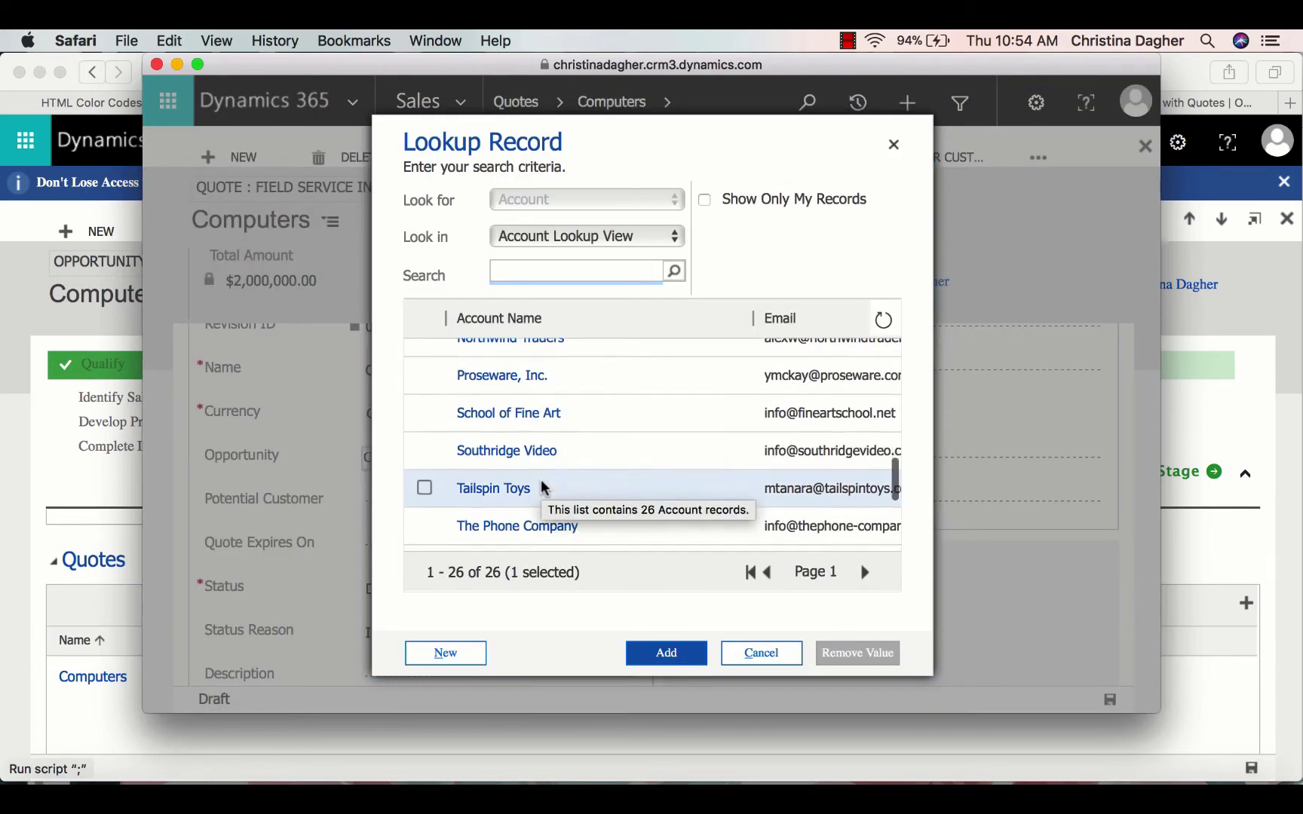
{"action": "left_click", "coordinate": [426, 451]}
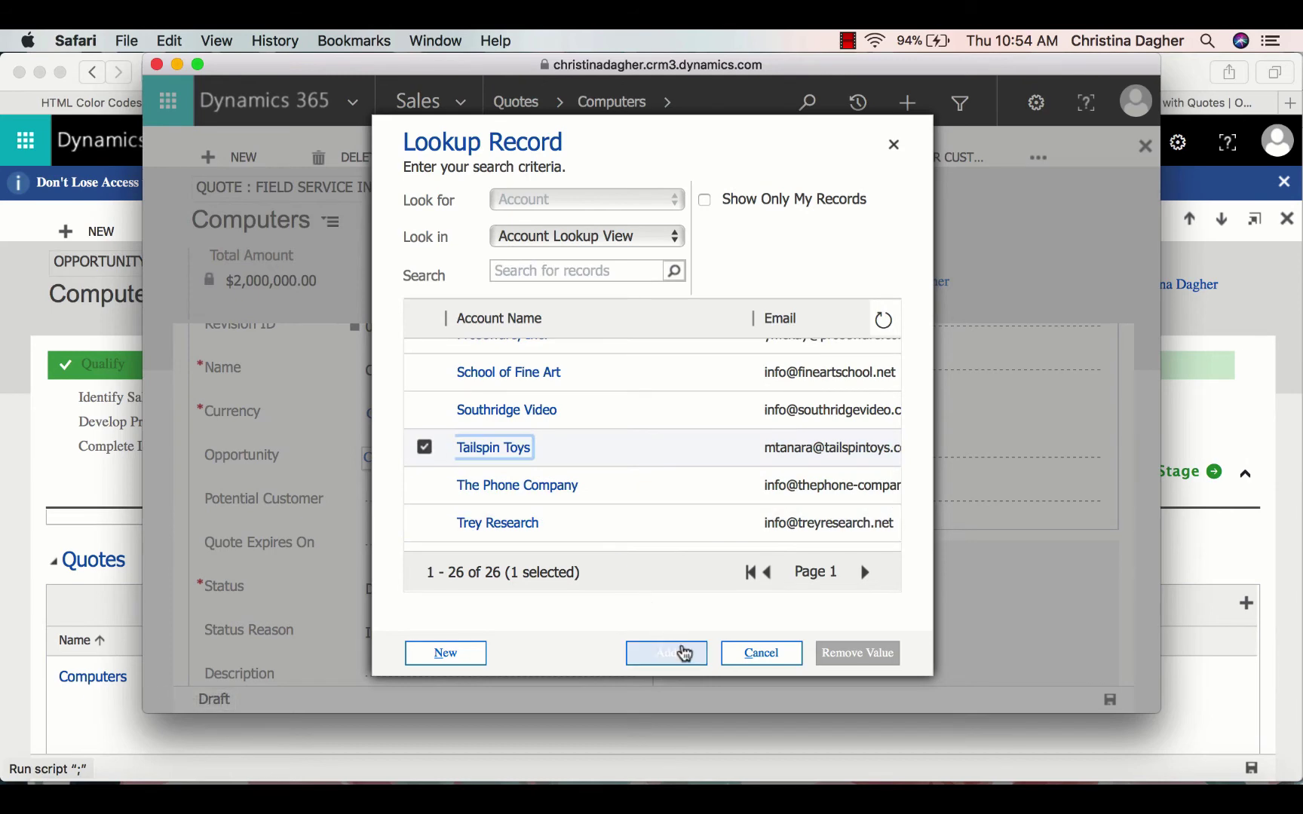
{"action": "left_click", "coordinate": [681, 651]}
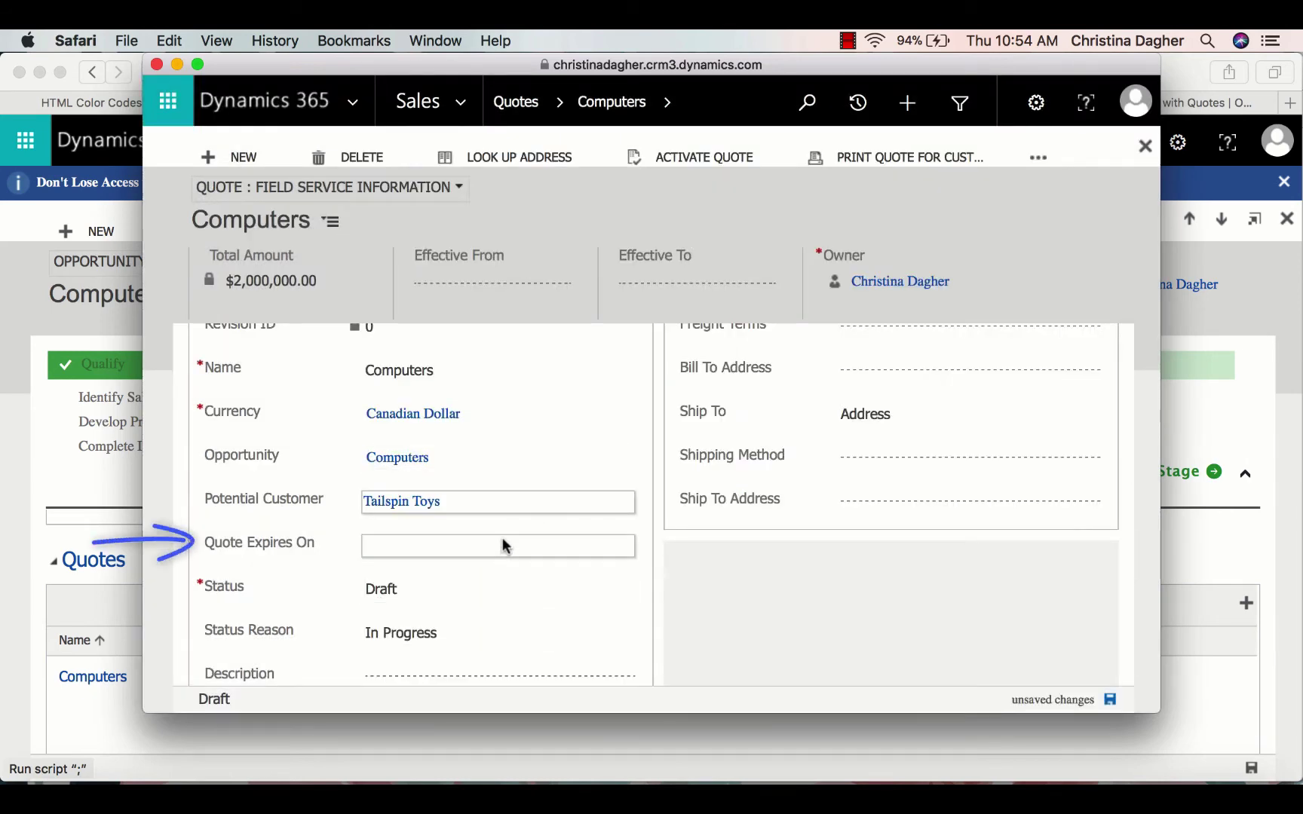
{"action": "left_click", "coordinate": [504, 544]}
{"action": "left_click", "coordinate": [621, 552]}
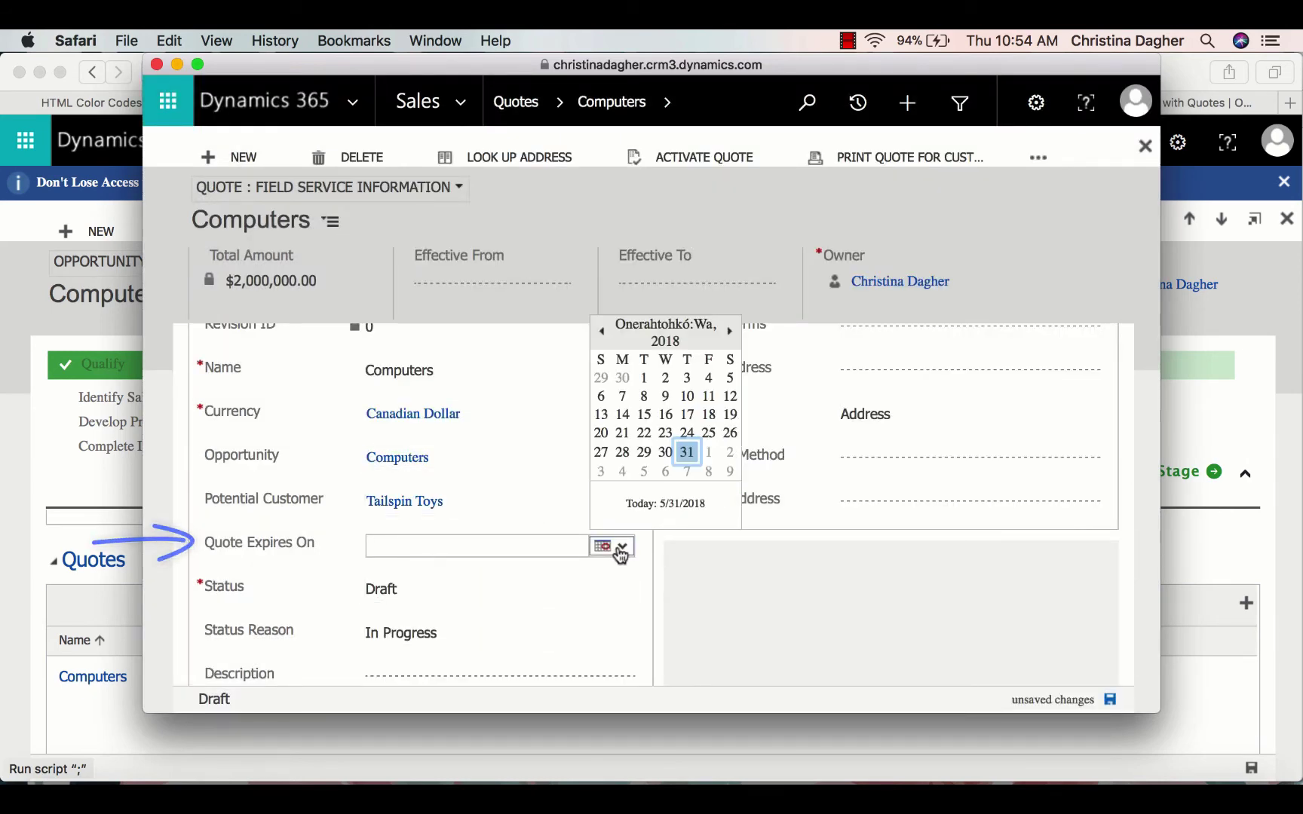
{"action": "scroll", "coordinate": [632, 510], "scroll_direction": "down", "scroll_amount": 1}
{"action": "left_click", "coordinate": [730, 441]}
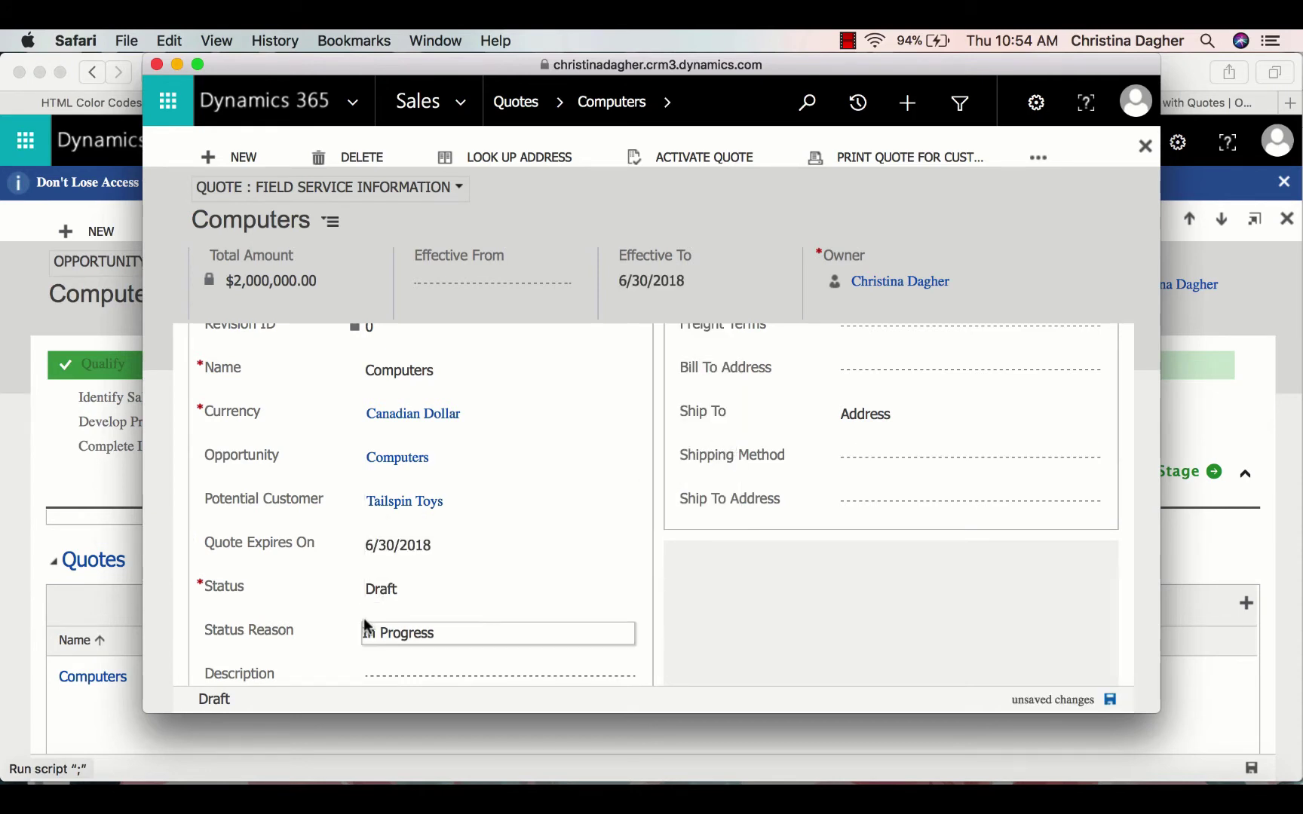
{"action": "scroll", "coordinate": [366, 622], "scroll_direction": "down", "scroll_amount": 2}
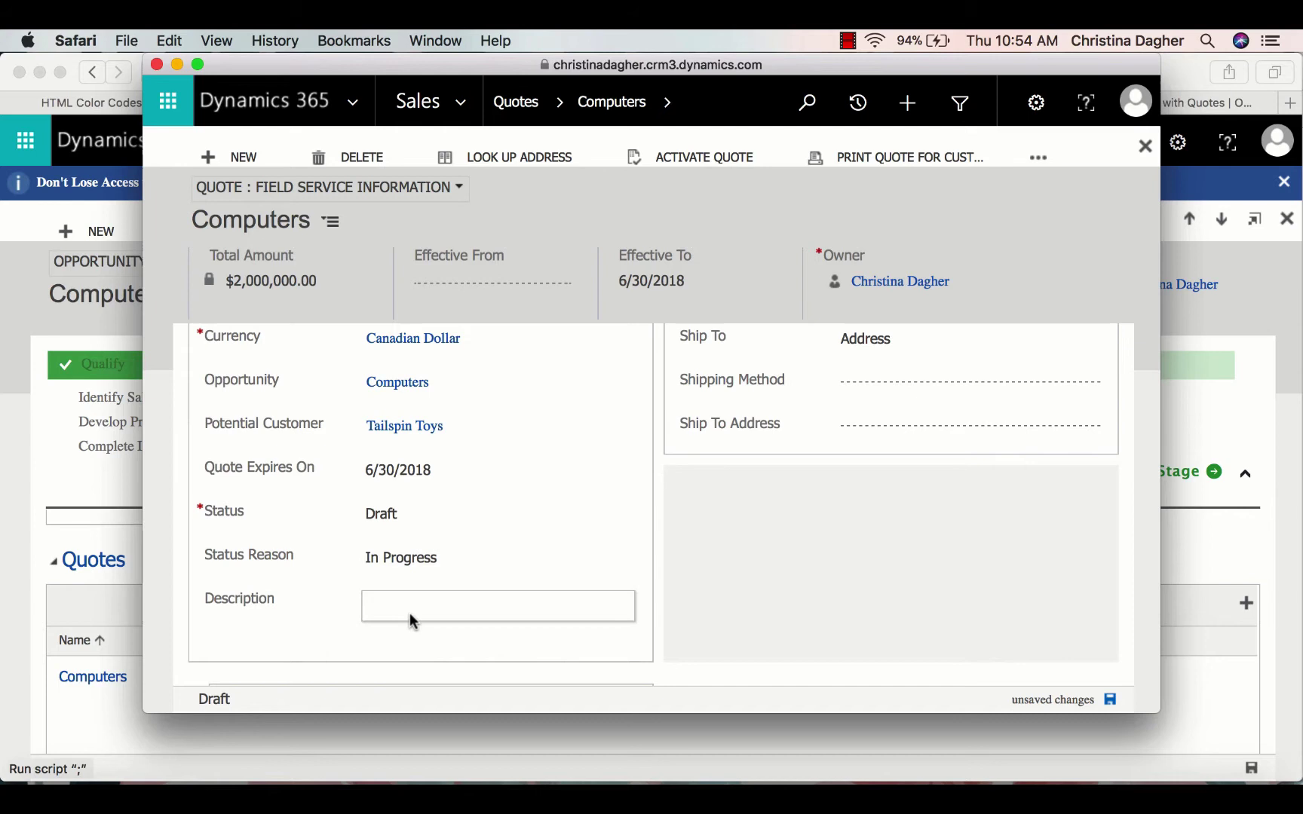
{"action": "scroll", "coordinate": [412, 620], "scroll_direction": "up", "scroll_amount": 3}
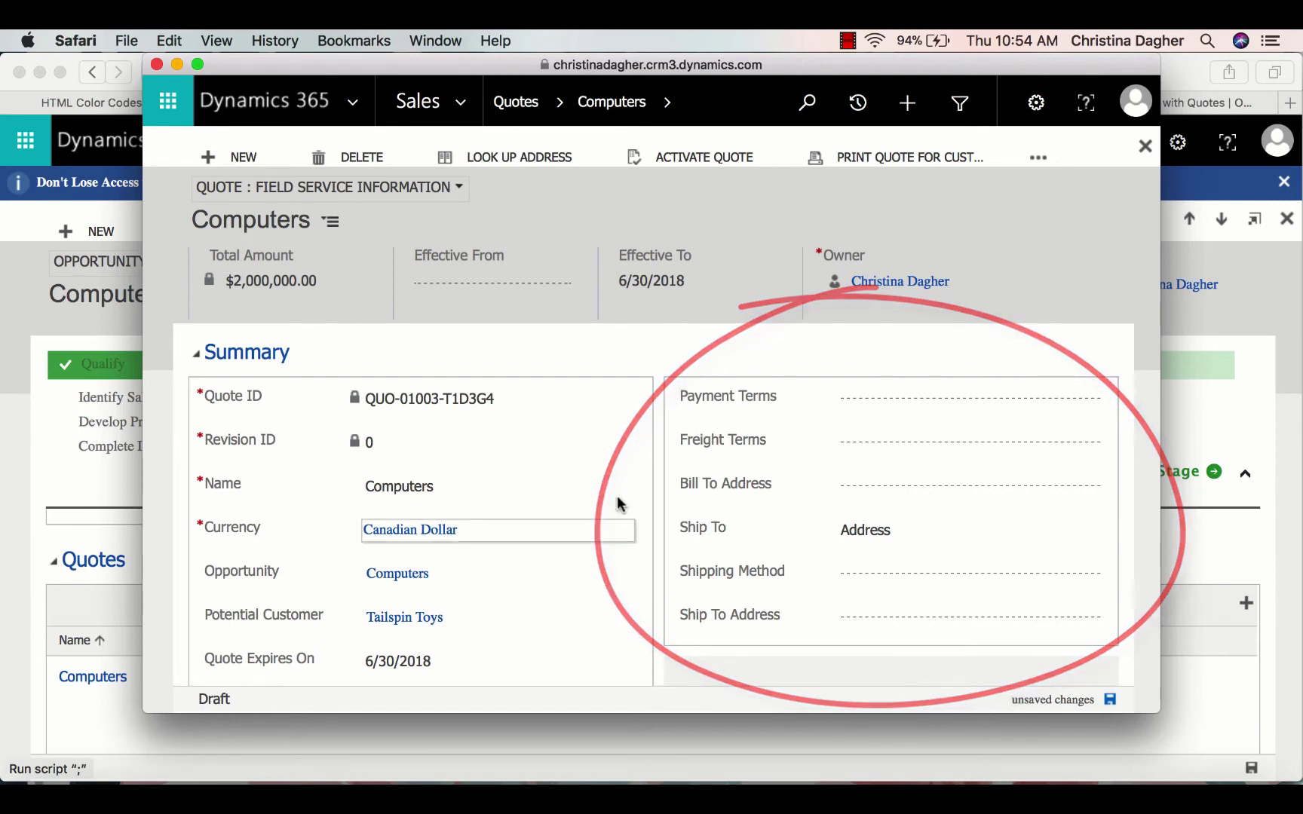
Set the quote's Effective From date to 5/1/2018.
{"action": "left_click", "coordinate": [525, 283]}
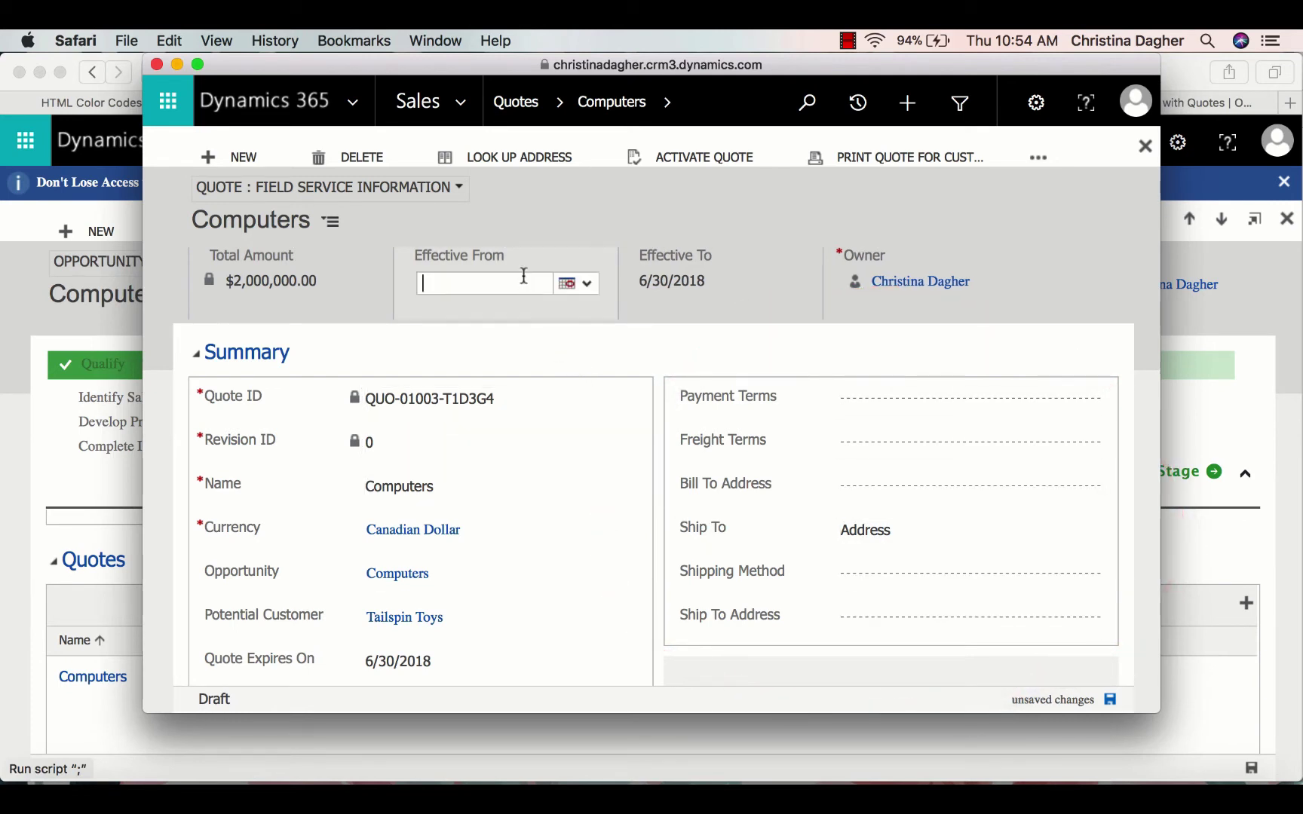
{"action": "left_click", "coordinate": [592, 285]}
{"action": "left_click", "coordinate": [608, 356]}
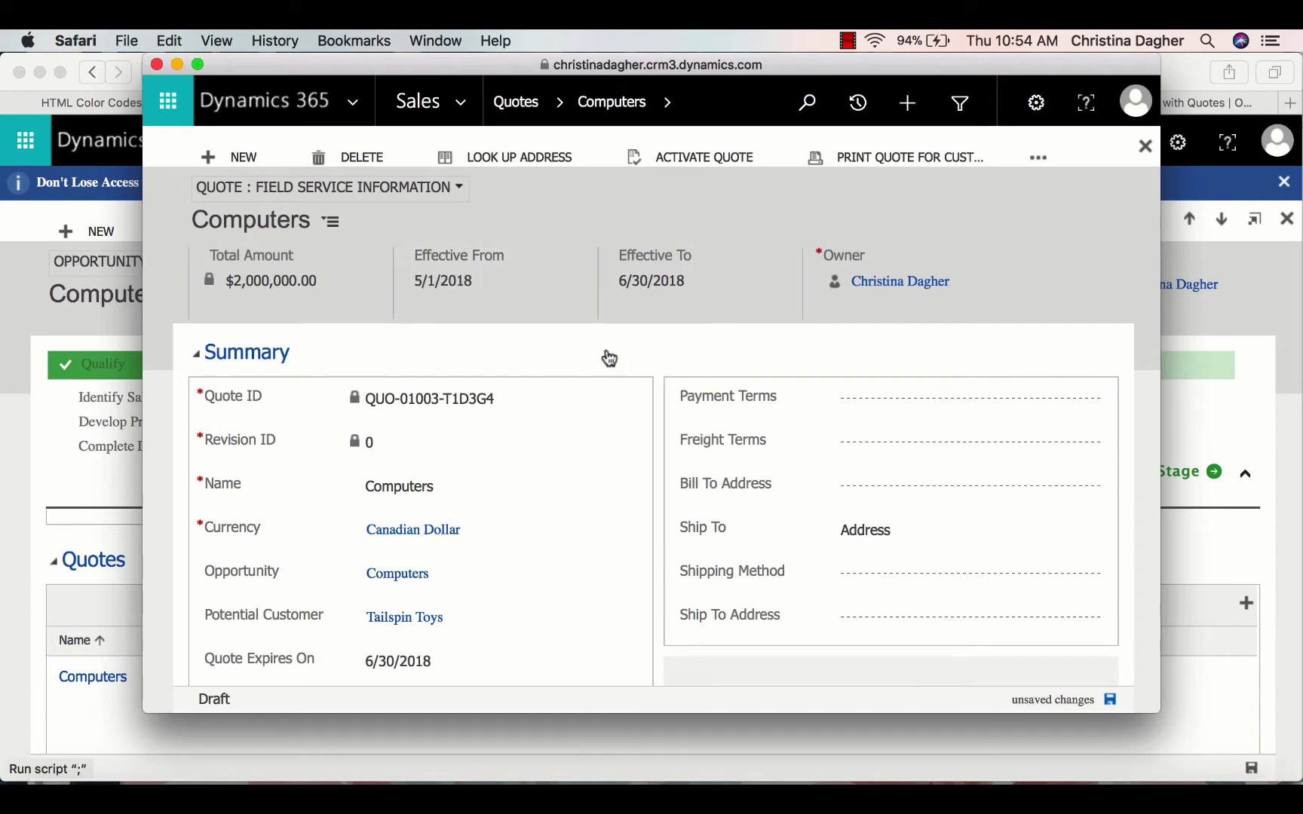
Choose the Retail price list for the quote and review its product lines.
{"action": "scroll", "coordinate": [610, 356], "scroll_direction": "down", "scroll_amount": 5}
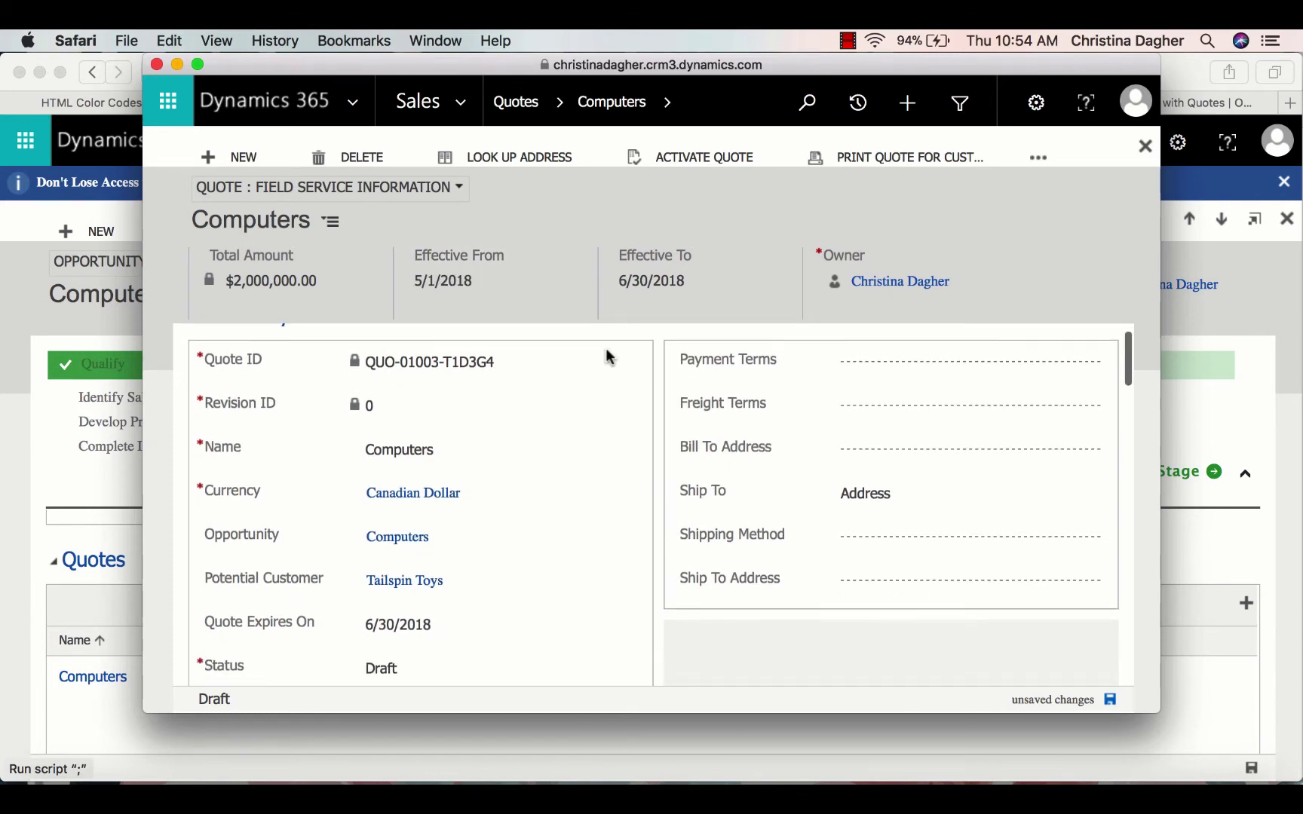
{"action": "scroll", "coordinate": [610, 357], "scroll_direction": "down", "scroll_amount": 4}
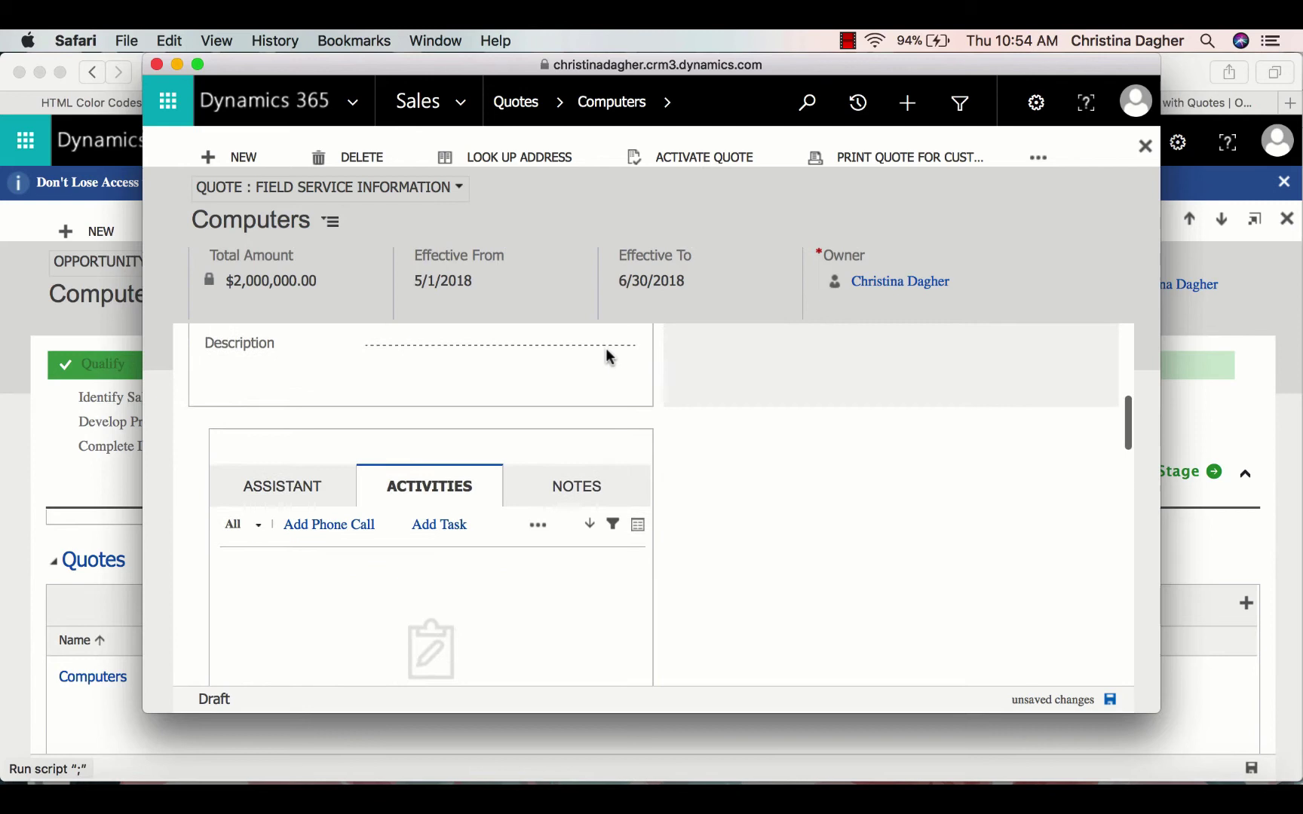
{"action": "scroll", "coordinate": [610, 357], "scroll_direction": "down", "scroll_amount": 4}
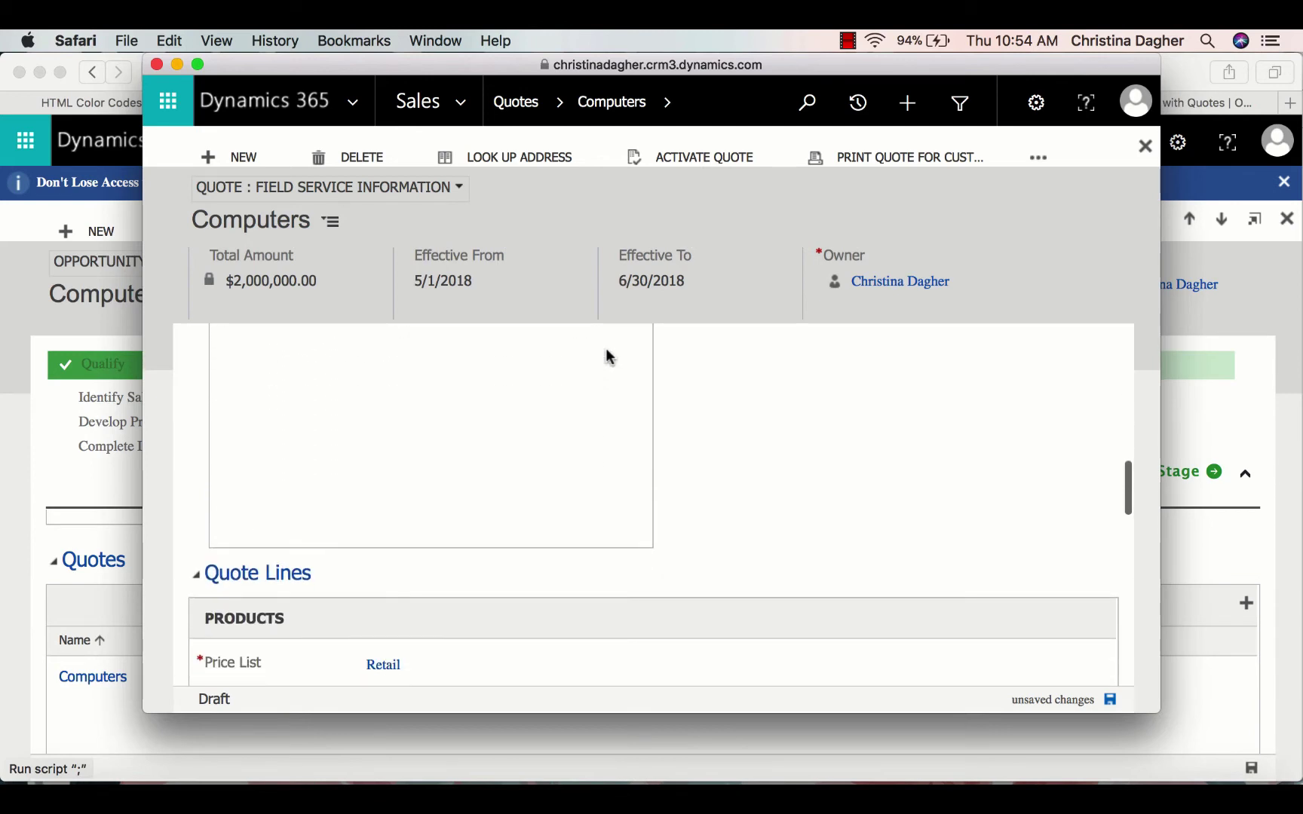
{"action": "scroll", "coordinate": [609, 356], "scroll_direction": "down", "scroll_amount": 4}
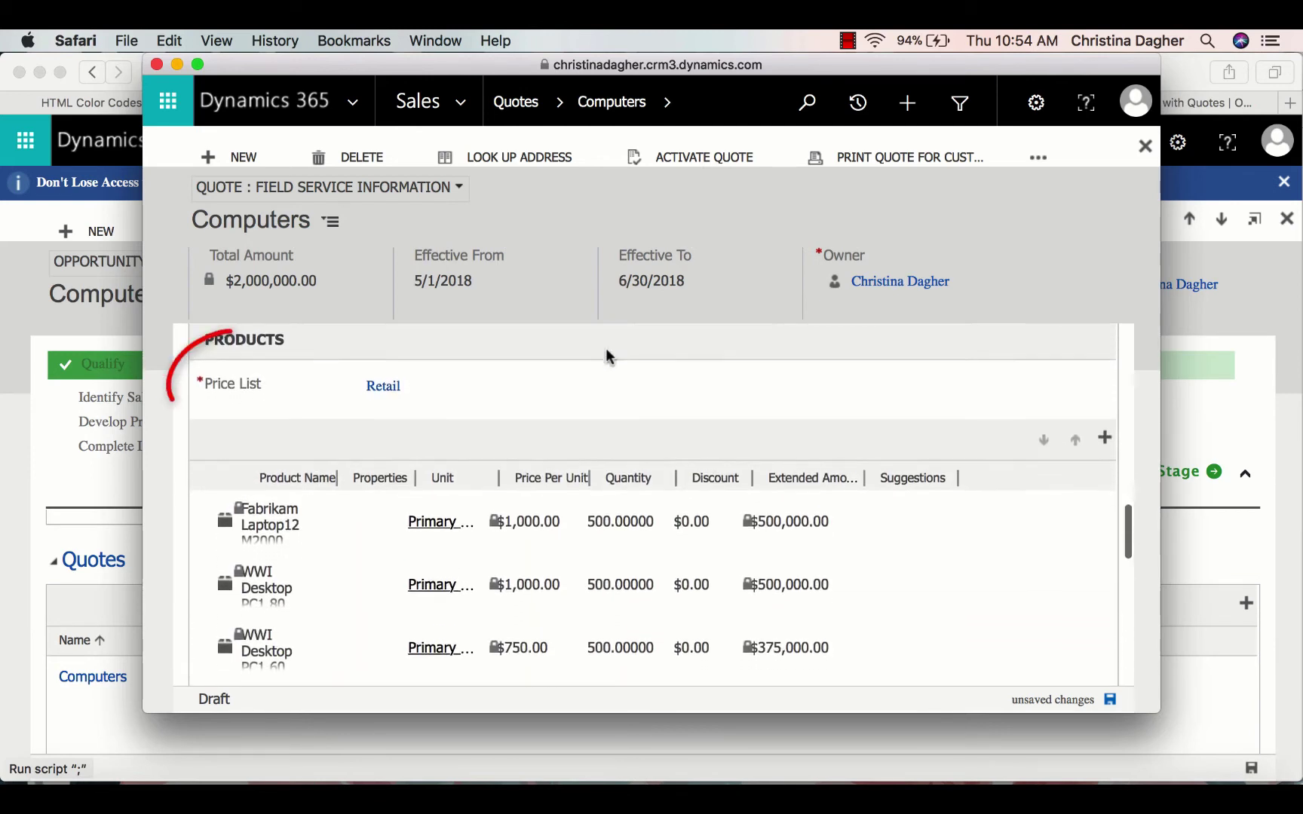
{"action": "left_click", "coordinate": [616, 383]}
{"action": "left_click", "coordinate": [542, 414]}
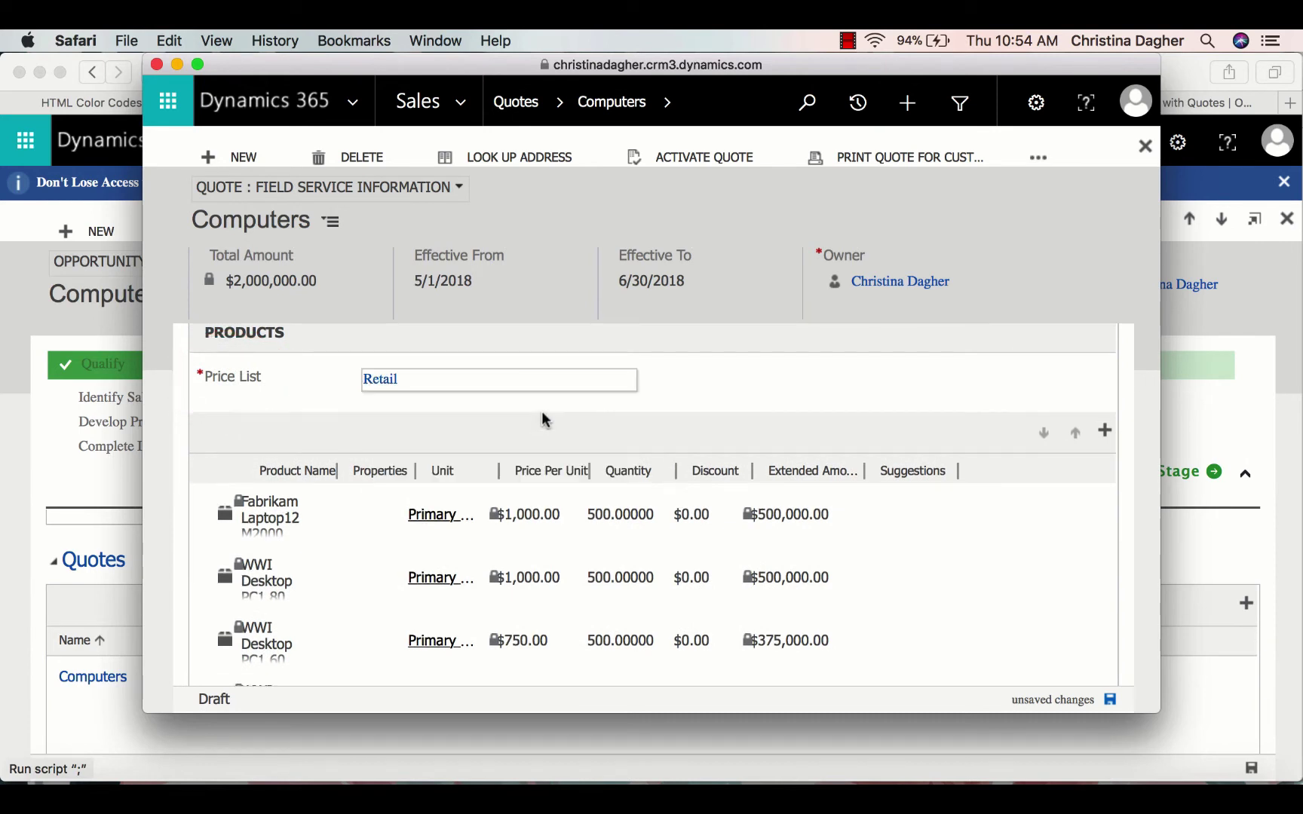
{"action": "scroll", "coordinate": [543, 414], "scroll_direction": "down", "scroll_amount": 5}
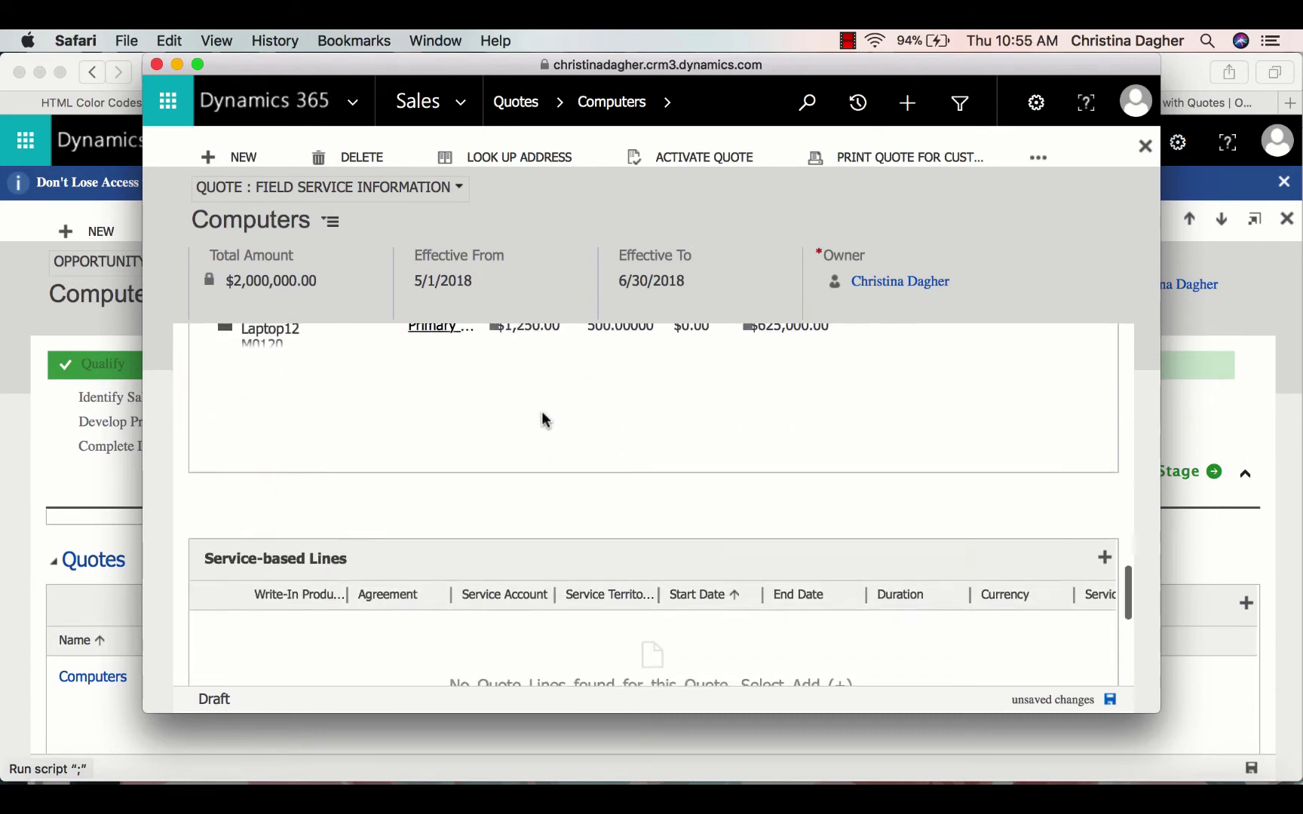
{"action": "scroll", "coordinate": [541, 411], "scroll_direction": "down", "scroll_amount": 5}
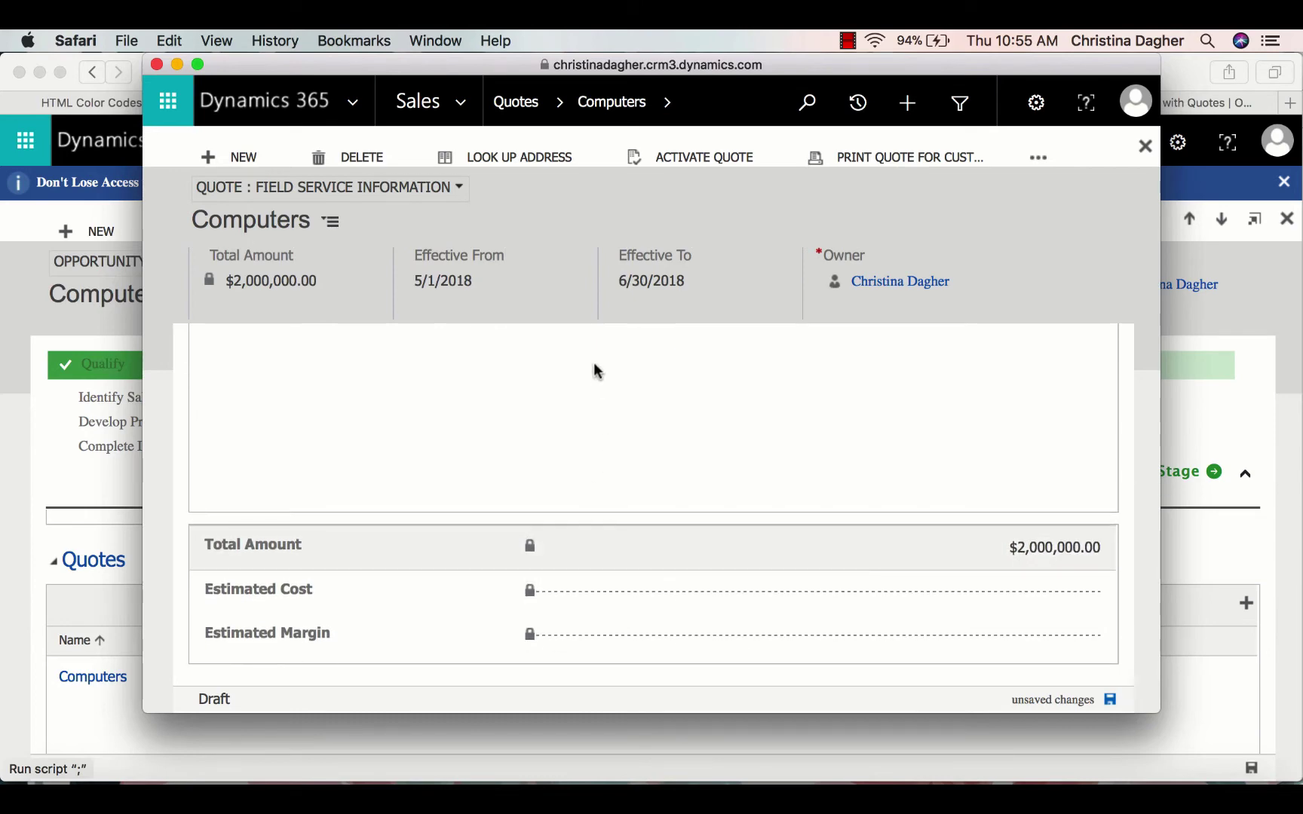
{"action": "scroll", "coordinate": [594, 370], "scroll_direction": "up", "scroll_amount": 10}
{"action": "scroll", "coordinate": [595, 370], "scroll_direction": "up", "scroll_amount": 5}
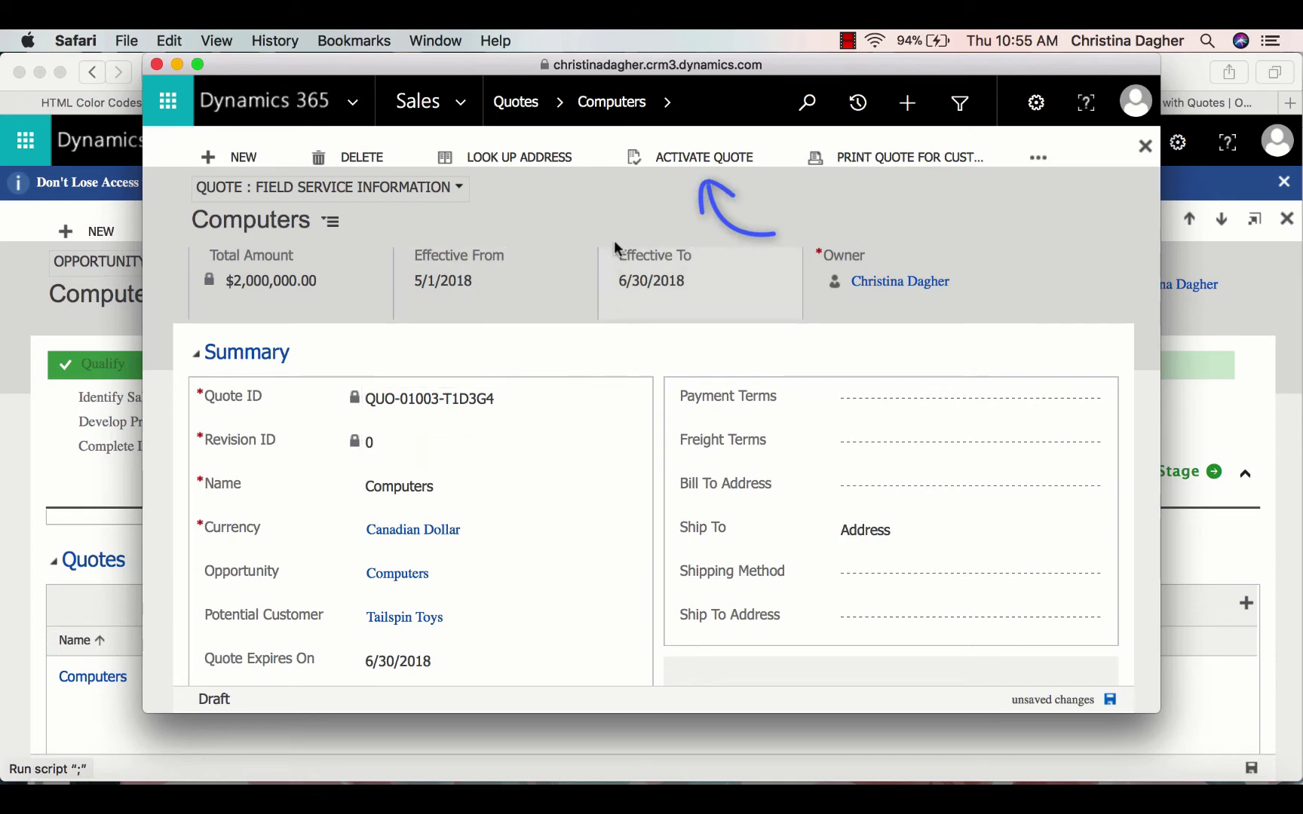
Activate the Computers quote so it becomes Active and read-only.
{"action": "left_click", "coordinate": [715, 157]}
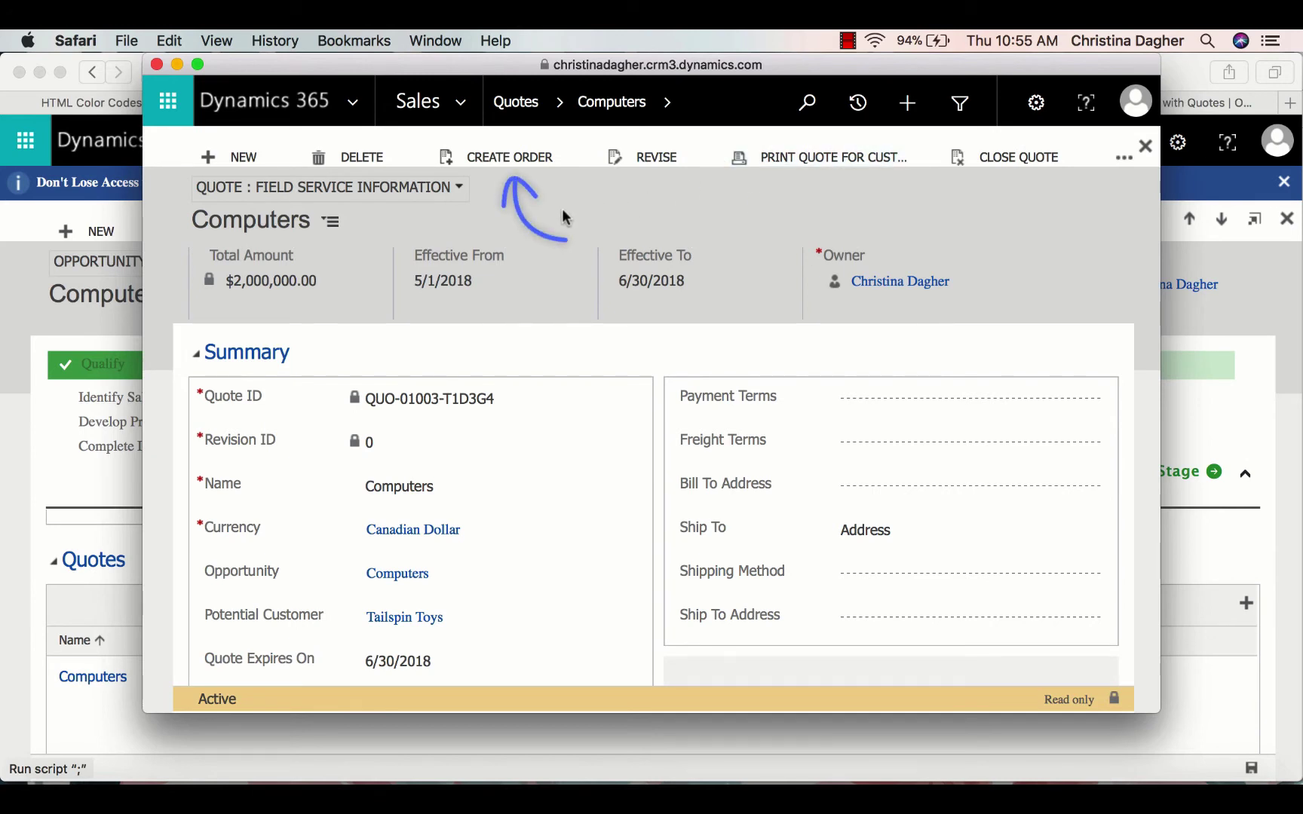
Create an order from the quote with status Won, Date Won 5/31/2018, closing the opportunity.
{"action": "left_click", "coordinate": [511, 160]}
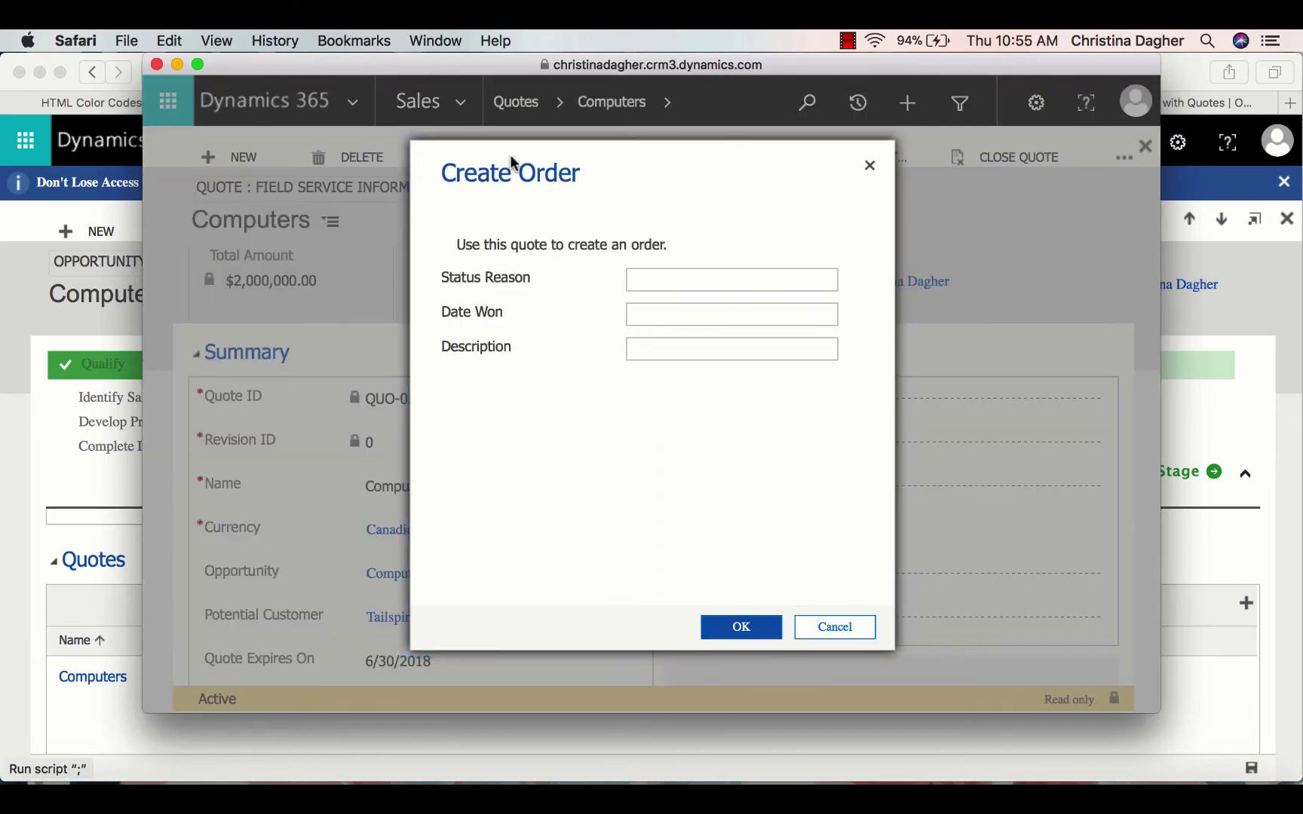
{"action": "left_click", "coordinate": [748, 288]}
{"action": "left_click", "coordinate": [748, 282]}
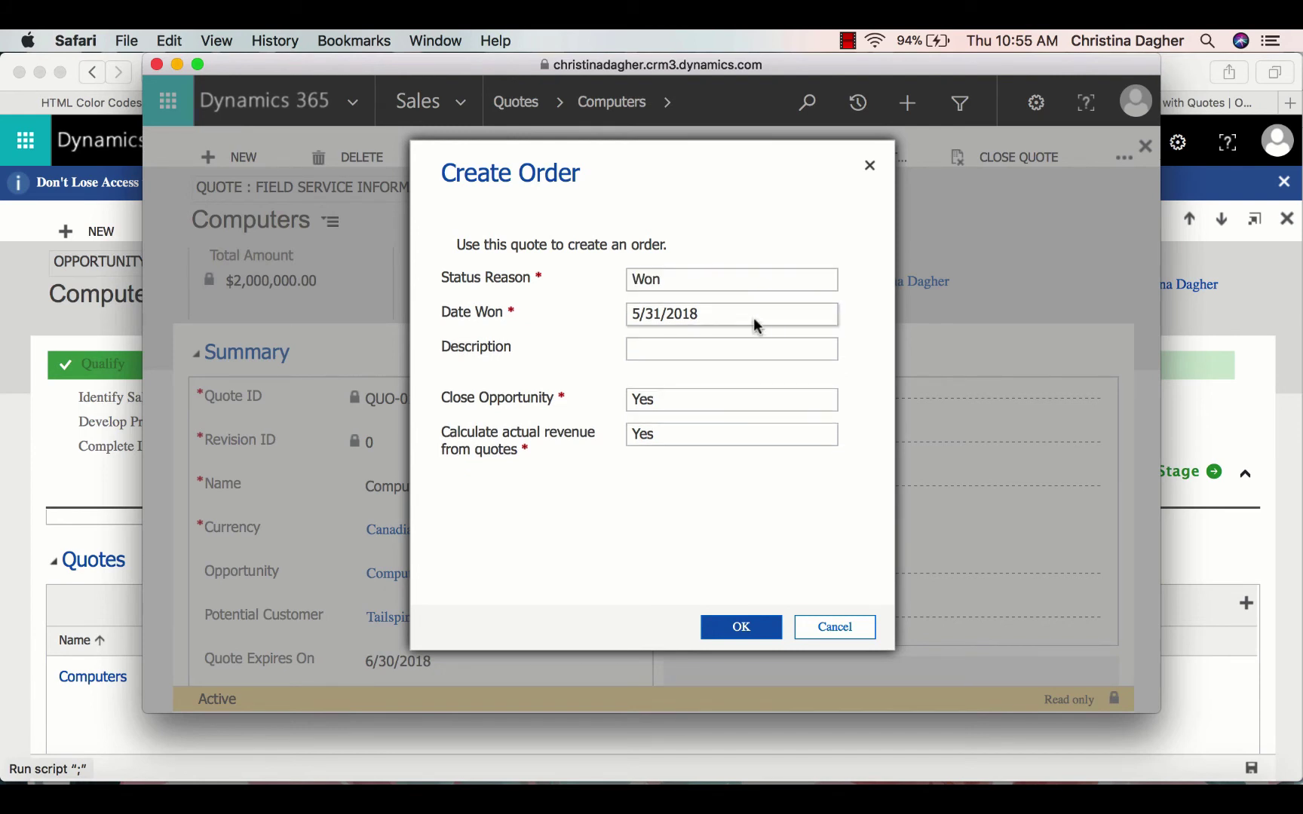
{"action": "left_click", "coordinate": [761, 350]}
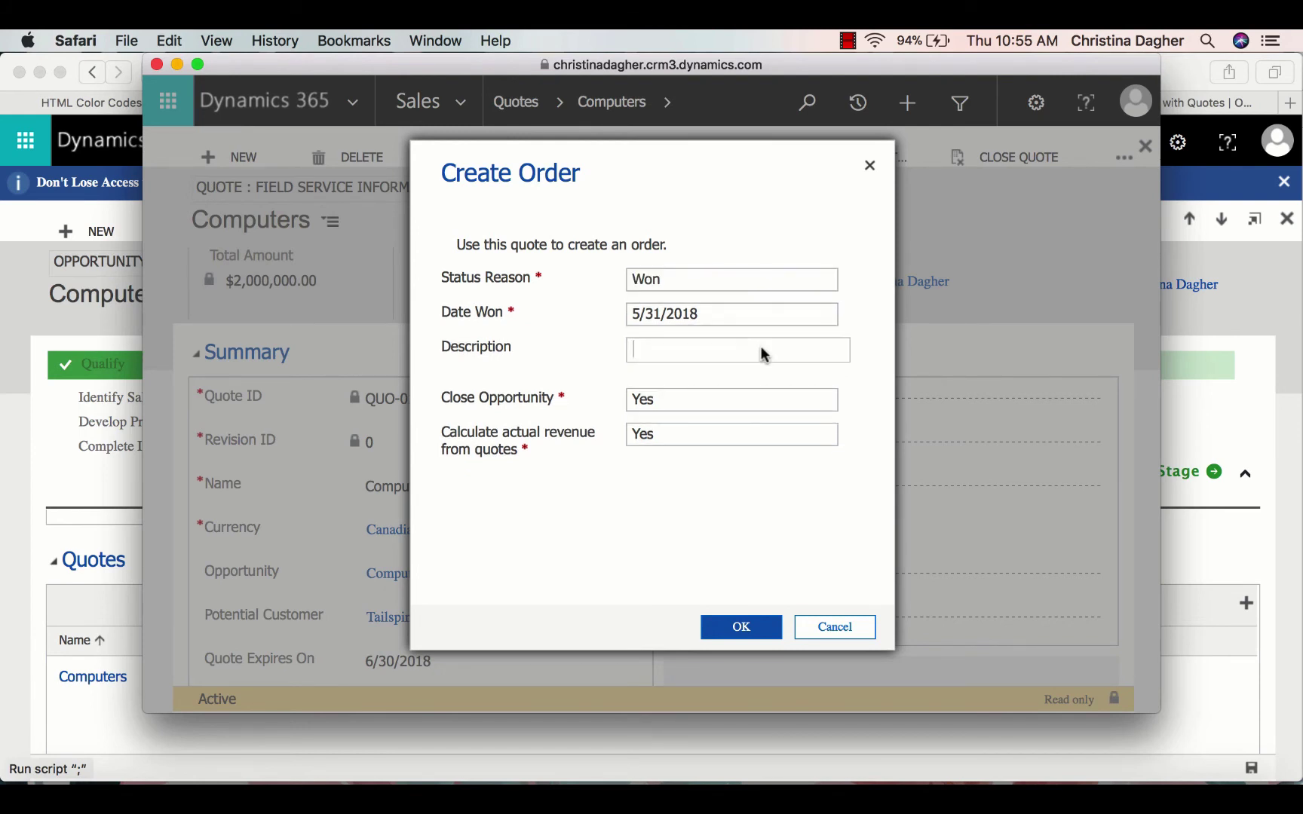
{"action": "left_click", "coordinate": [849, 494]}
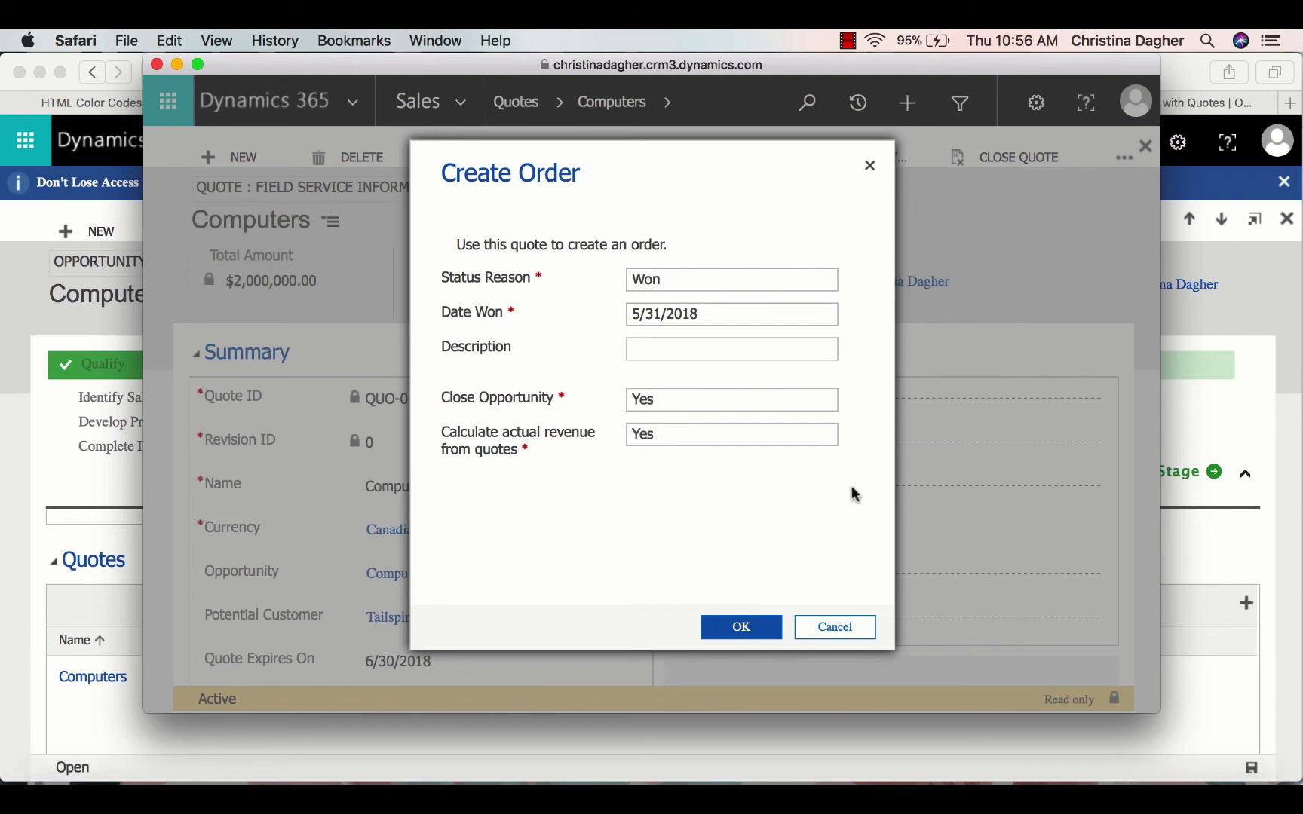
{"action": "left_click", "coordinate": [742, 628]}
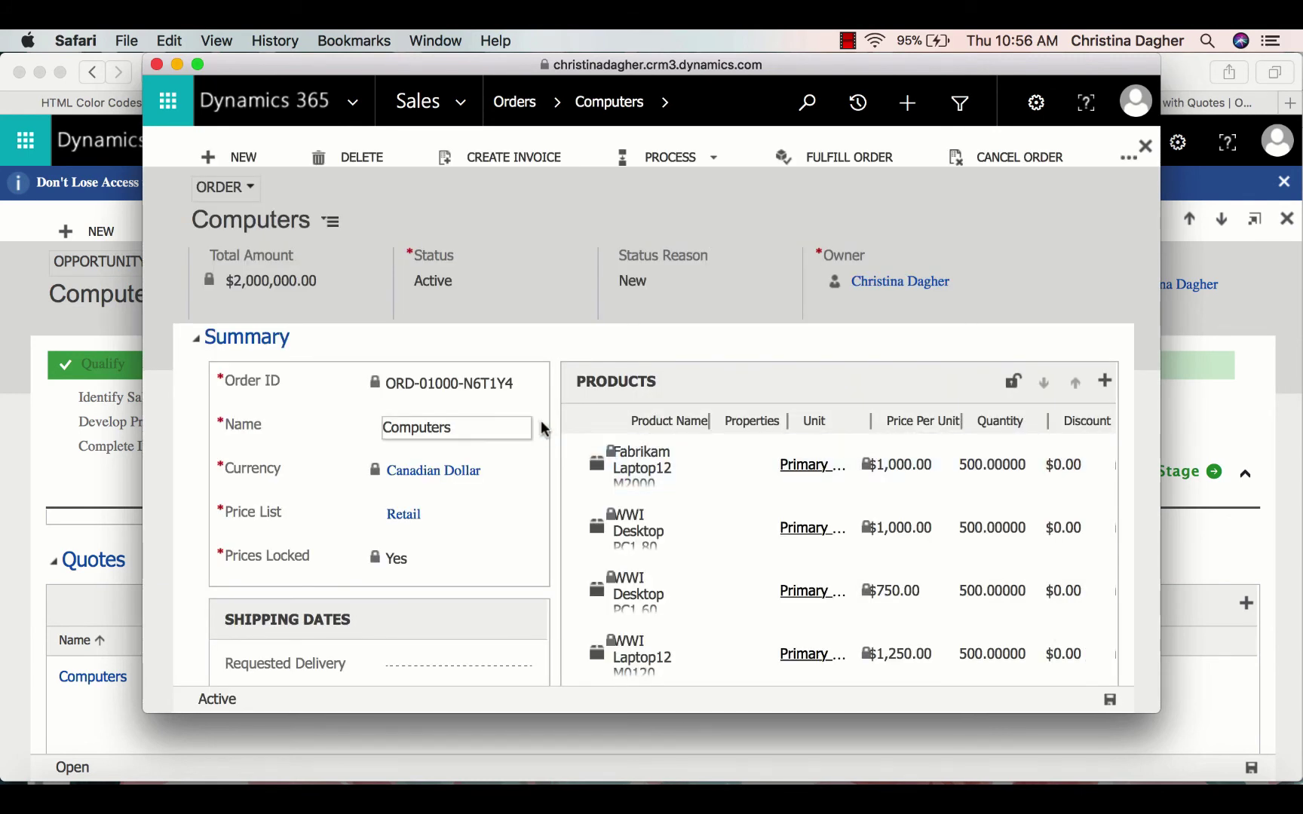
Review the order's Products grid and generate a Computers invoice from the order.
{"action": "scroll", "coordinate": [904, 527], "scroll_direction": "down", "scroll_amount": 1}
{"action": "scroll", "coordinate": [919, 475], "scroll_direction": "up", "scroll_amount": 1}
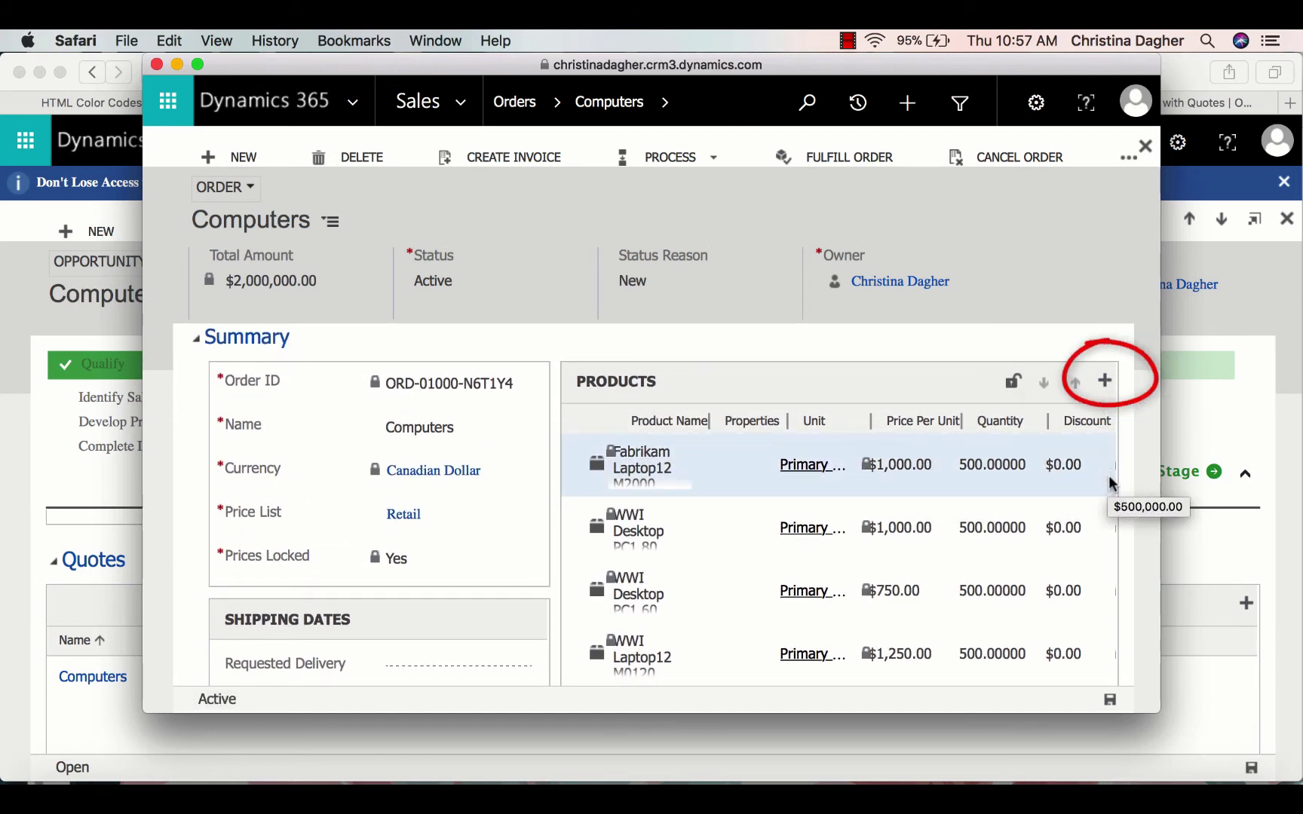
{"action": "scroll", "coordinate": [1032, 469], "scroll_direction": "right", "scroll_amount": 5}
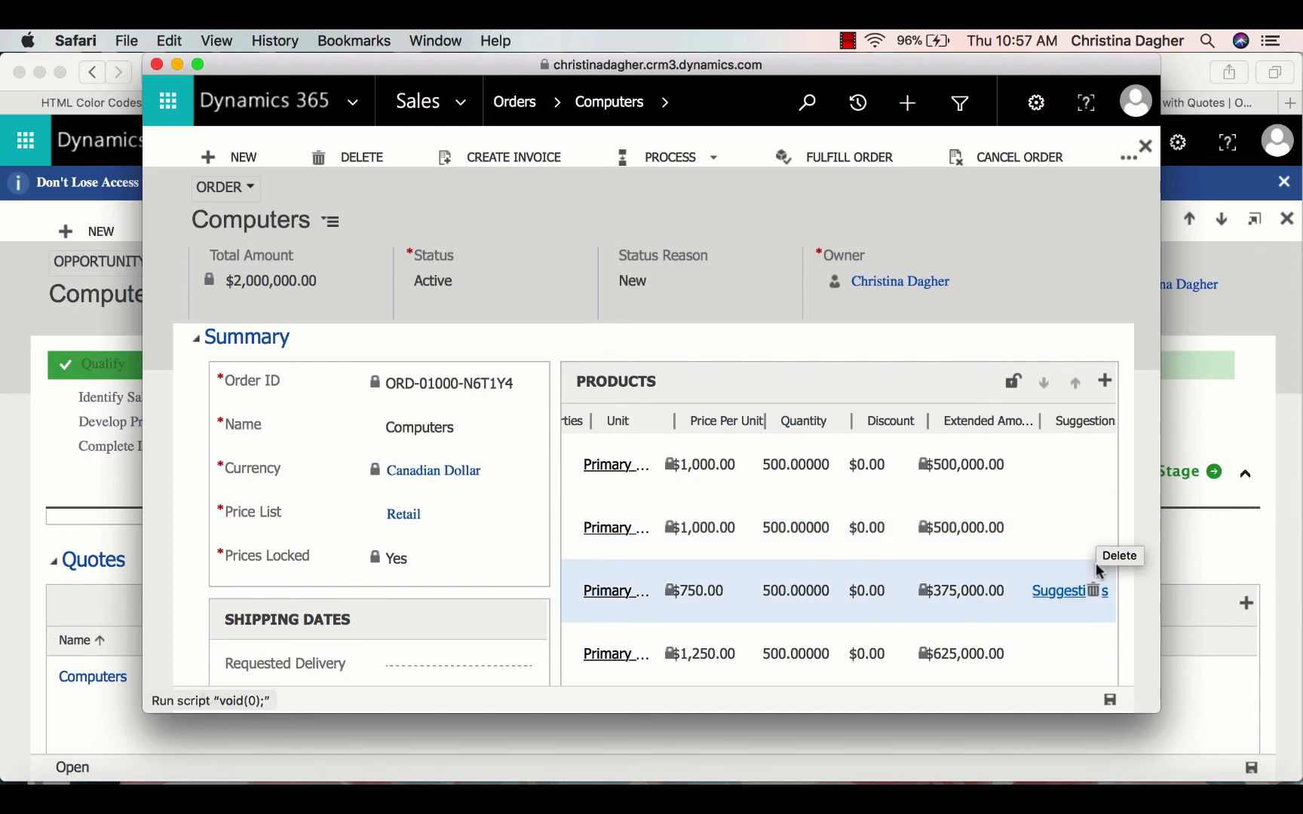
{"action": "scroll", "coordinate": [915, 551], "scroll_direction": "left", "scroll_amount": 5}
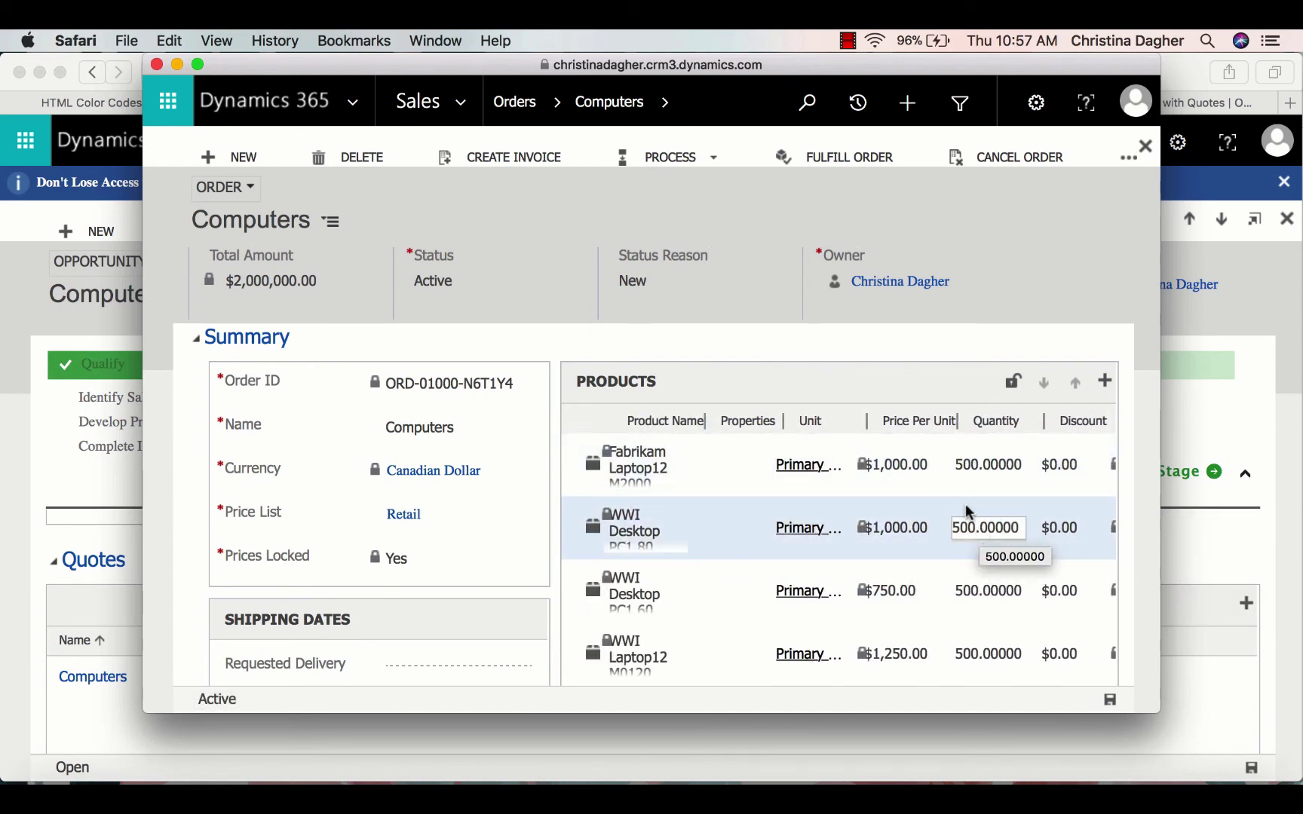
{"action": "scroll", "coordinate": [867, 490], "scroll_direction": "right", "scroll_amount": 3}
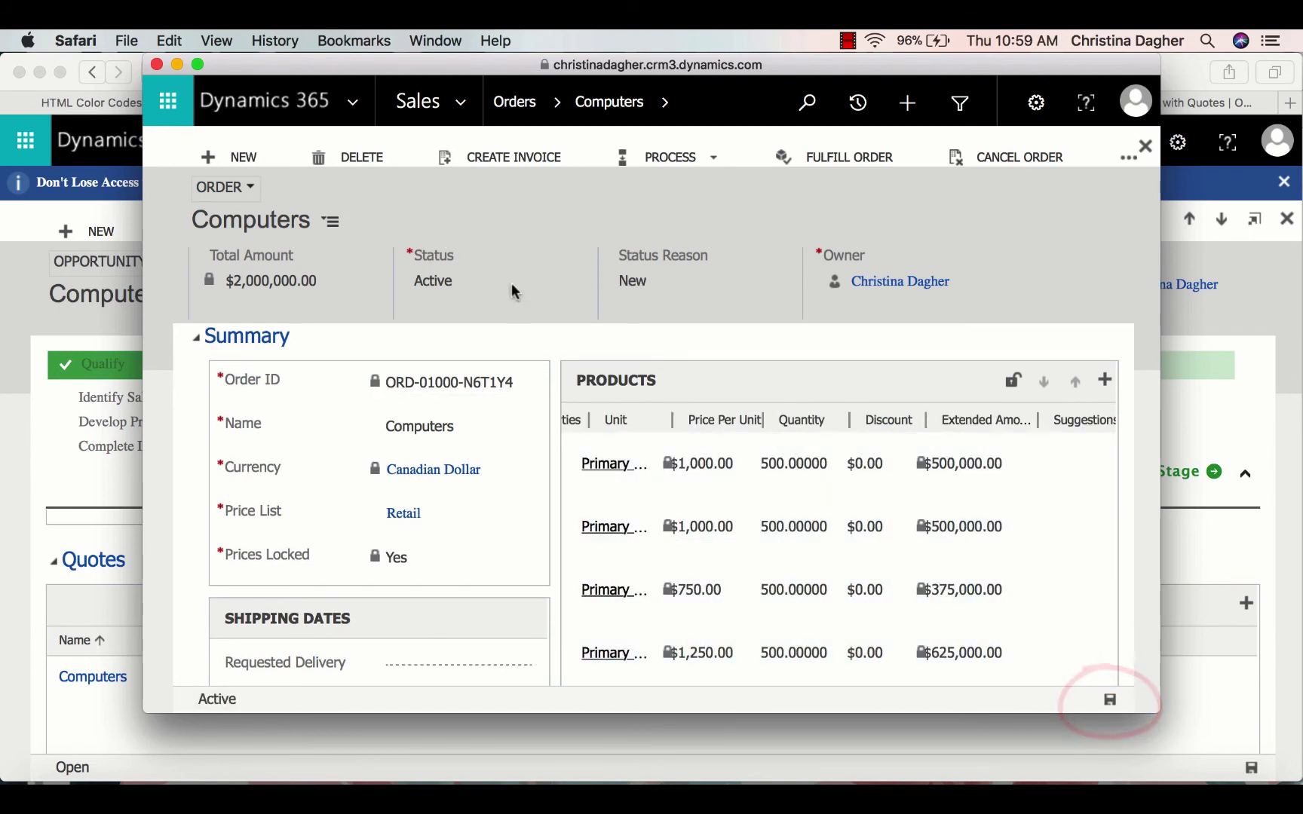
{"action": "left_click", "coordinate": [517, 156]}
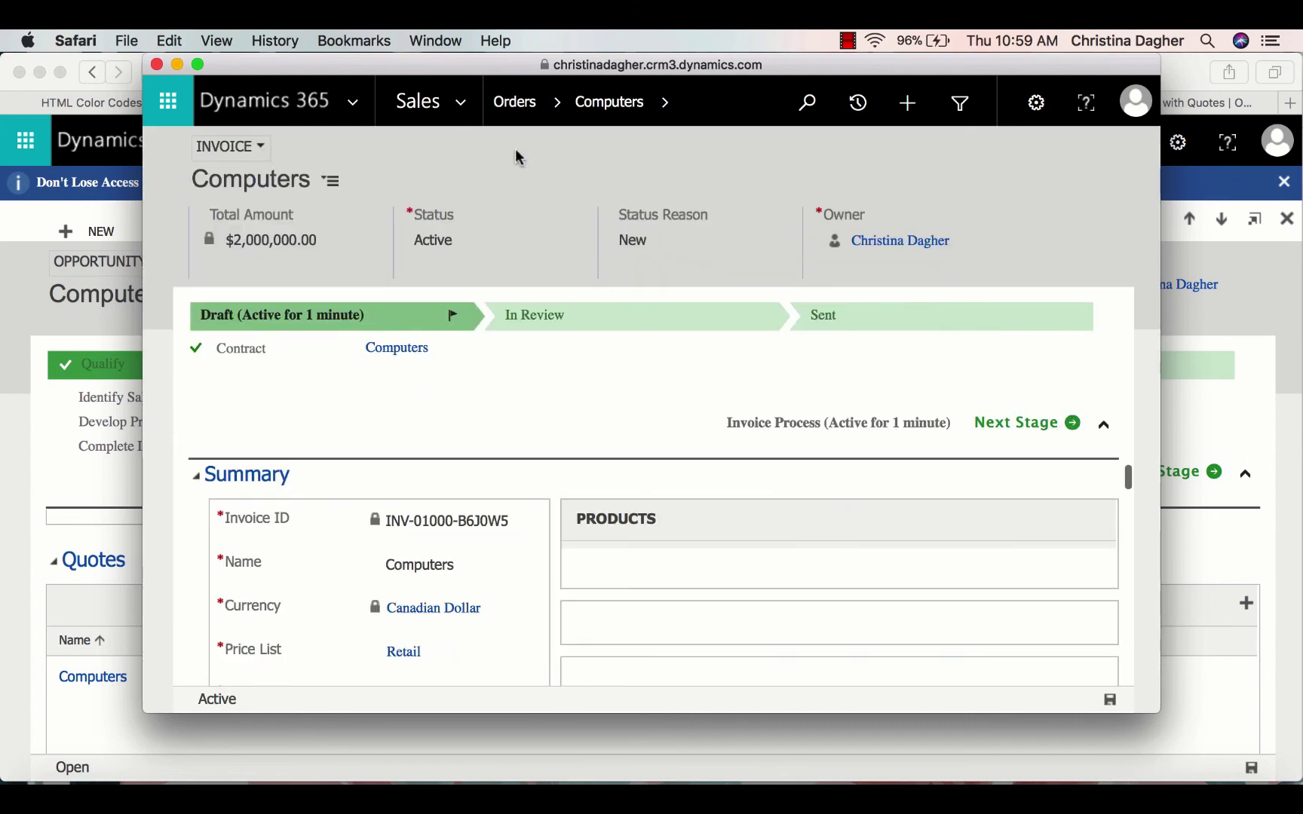